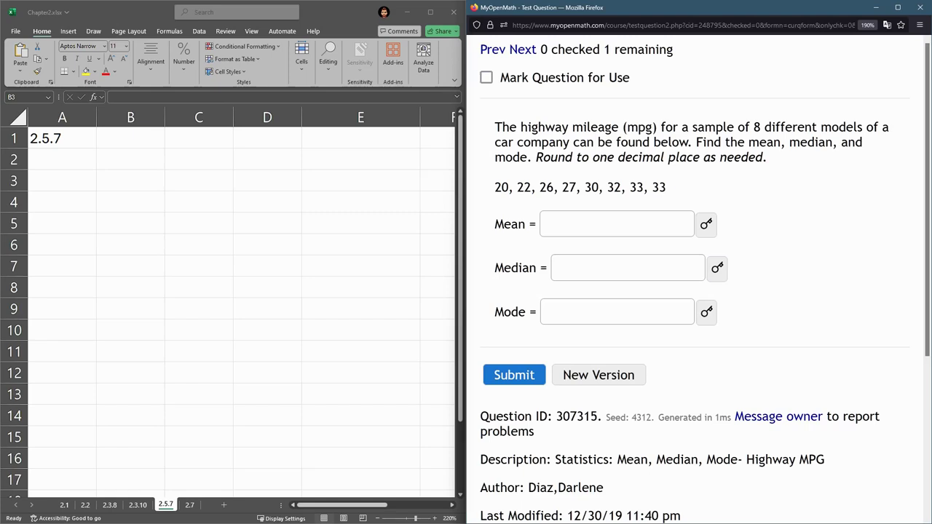
Copy the highway mileage values 20, 22, 26, 27, 30, 32, 33, 33 from the question
drag(537, 157, 763, 158)
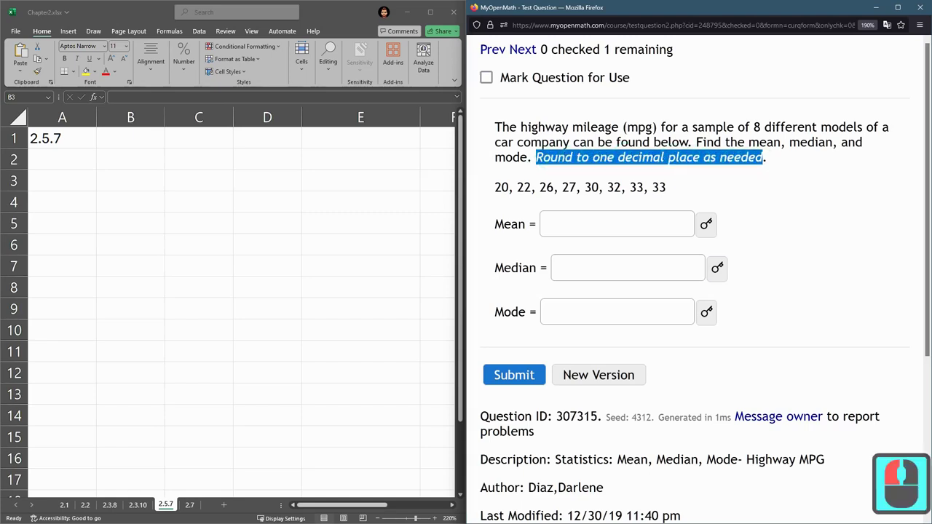
drag(495, 188, 666, 187)
key(ctrl+c)
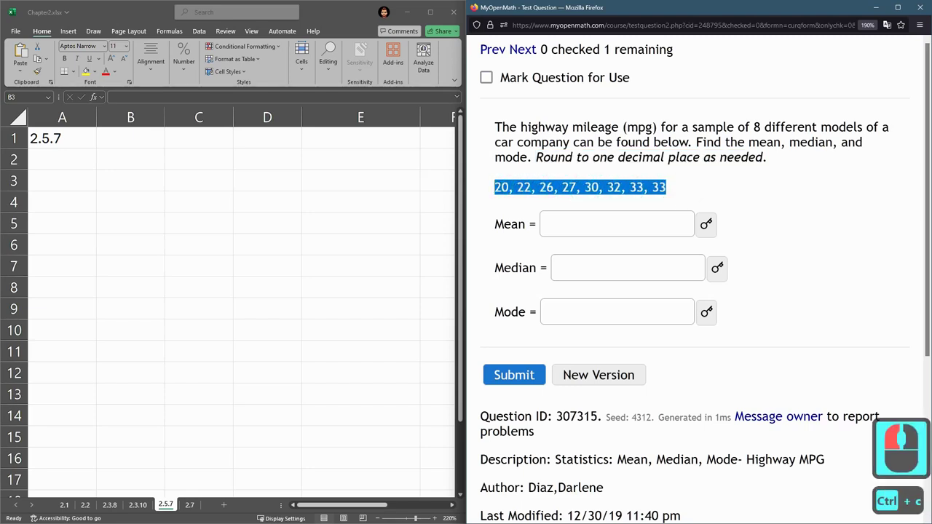
Paste the copied mileage list into cell A3
click(67, 175)
click(66, 175)
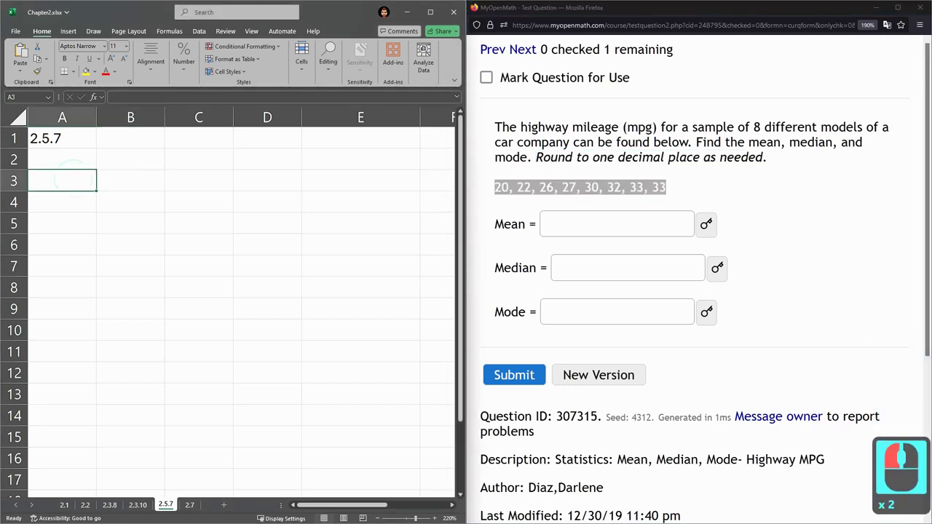
key(ctrl+v)
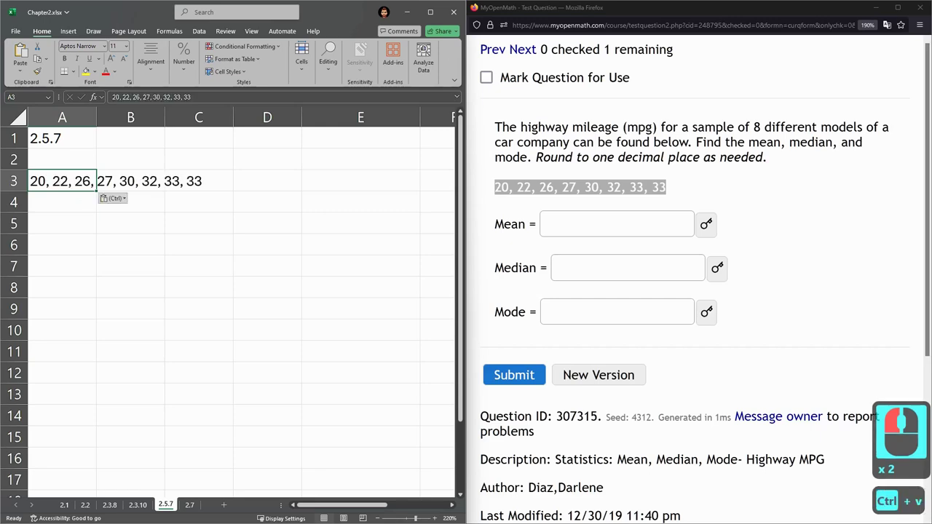
Enter 20, 22, 26, 27, 30, 32, 33, 33 one per cell in A4:A11
click(63, 202)
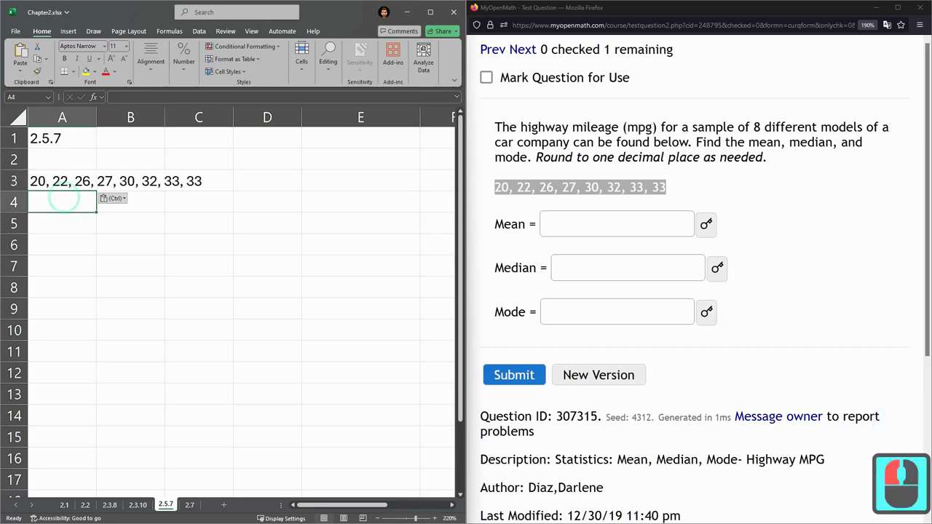
text(20)
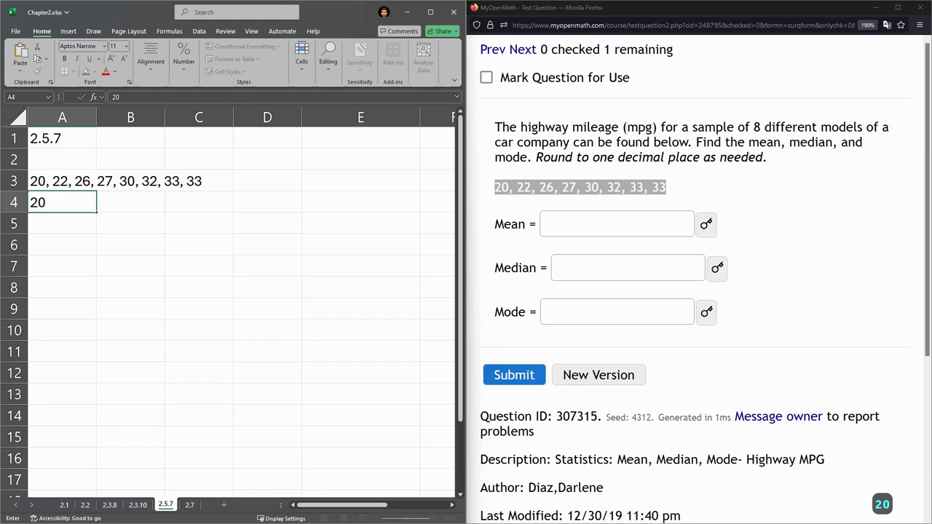
key(Return)
text(22)
key(Return)
text(26)
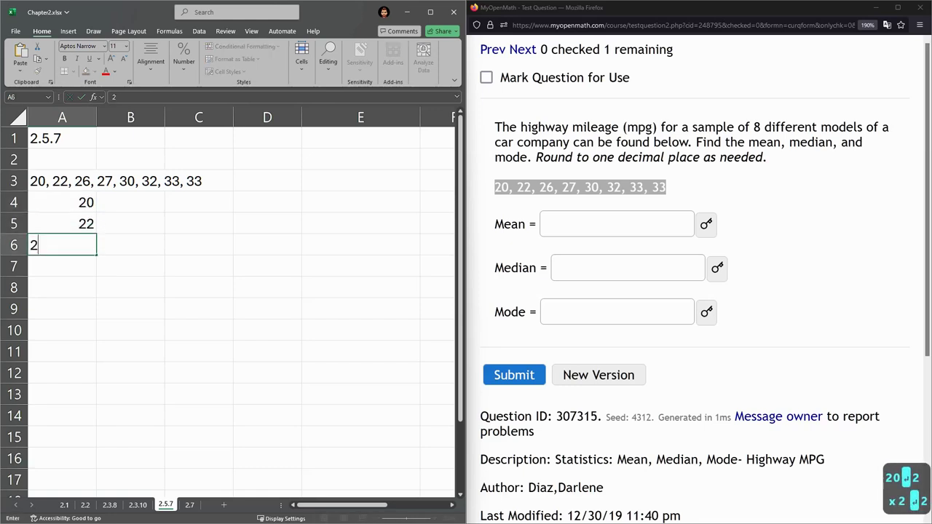
key(Return)
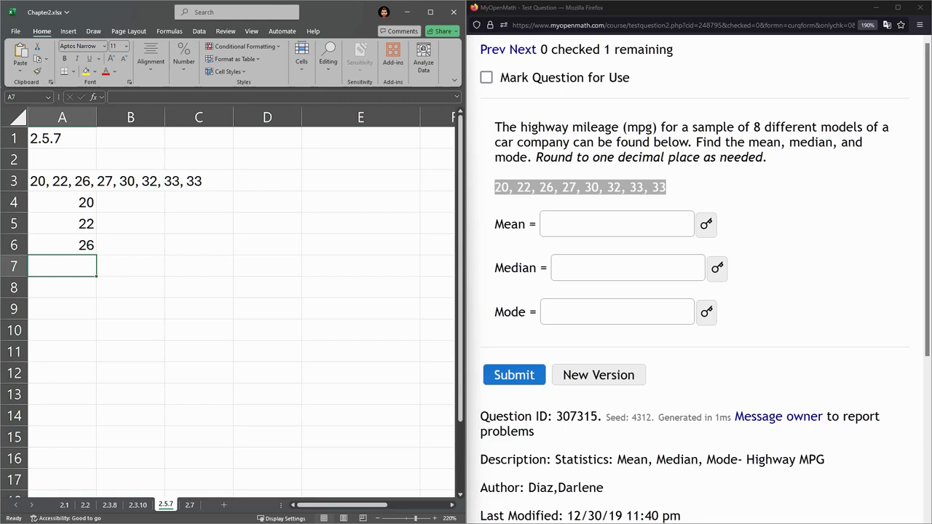
text(27)
key(Return)
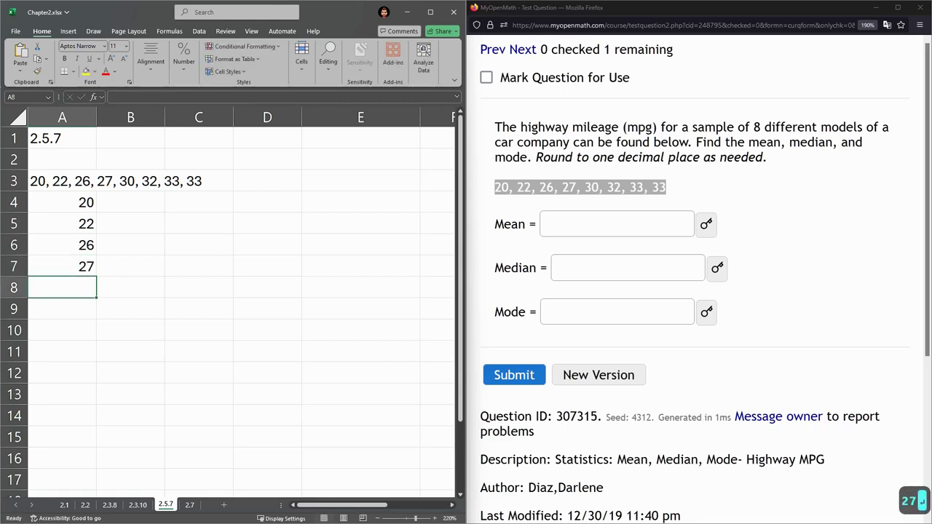
text(30)
key(Return)
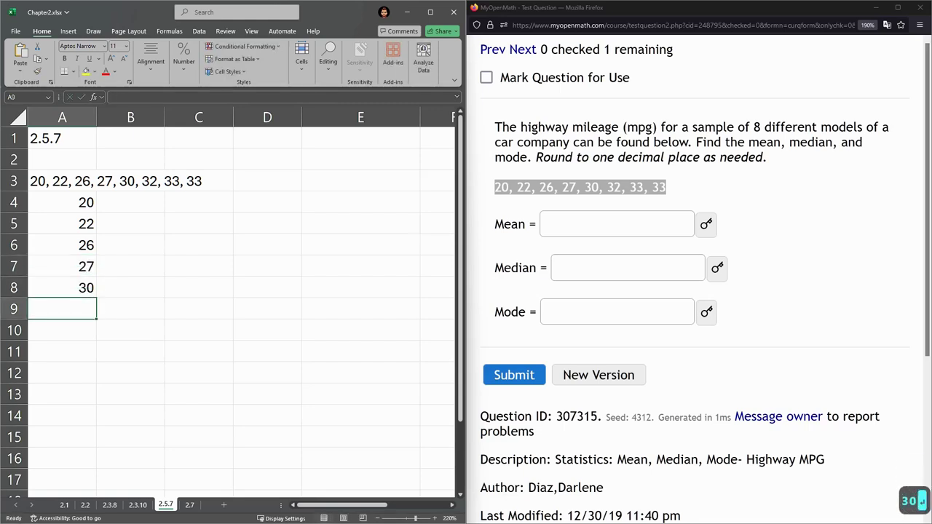
text(32)
key(Return)
text(33)
key(Return)
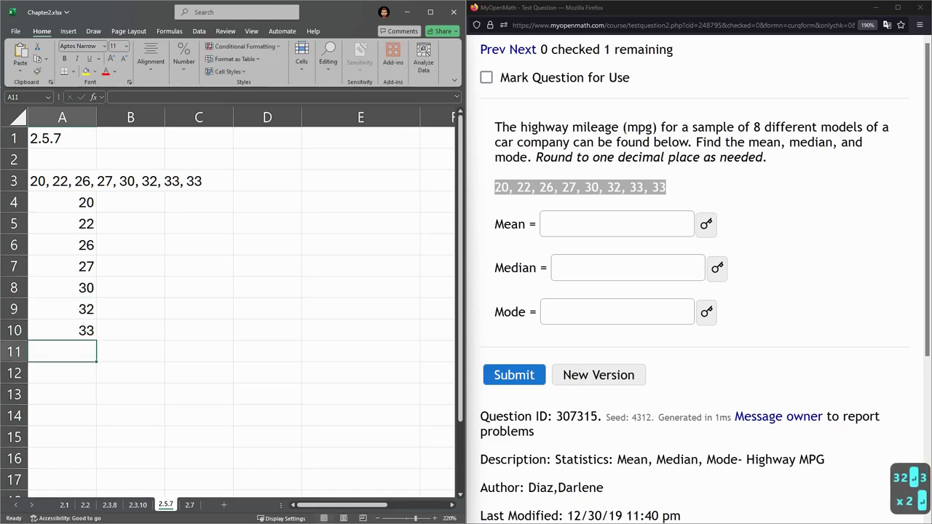
text(33)
key(Return)
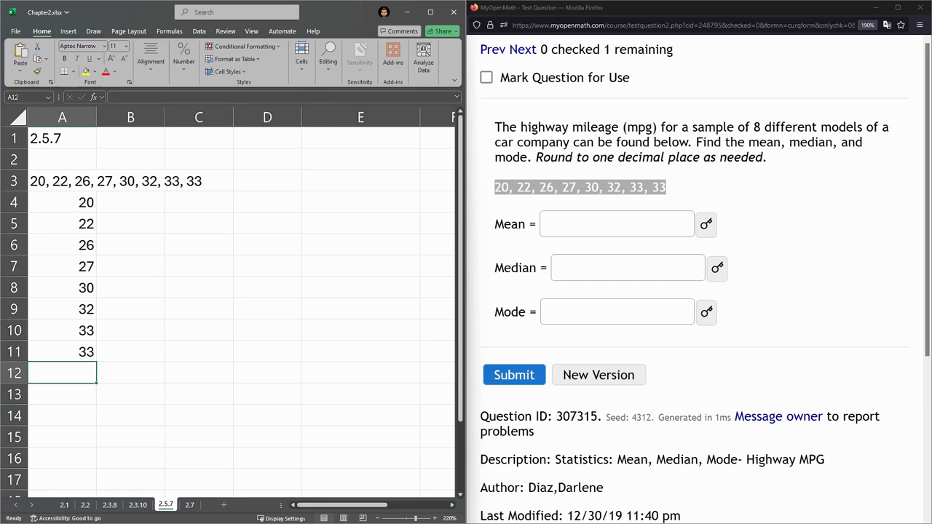
click(62, 202)
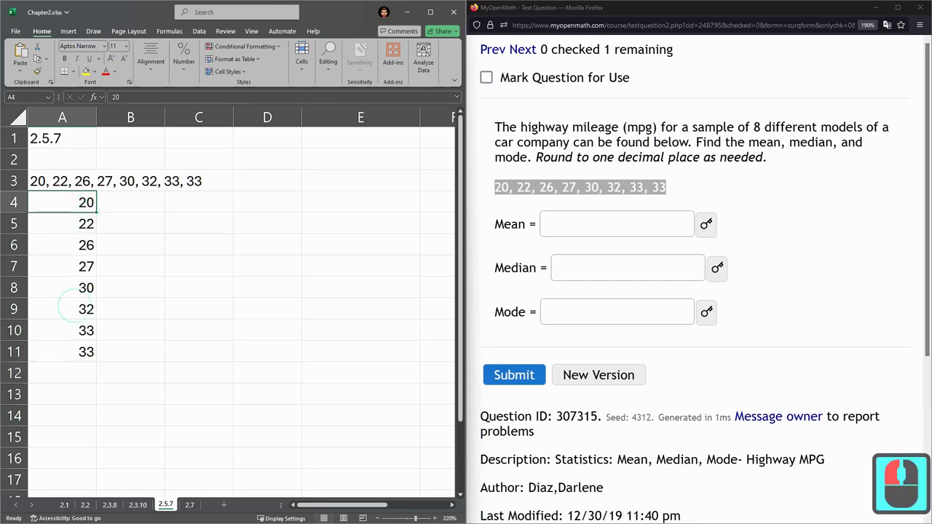
shift+click(72, 356)
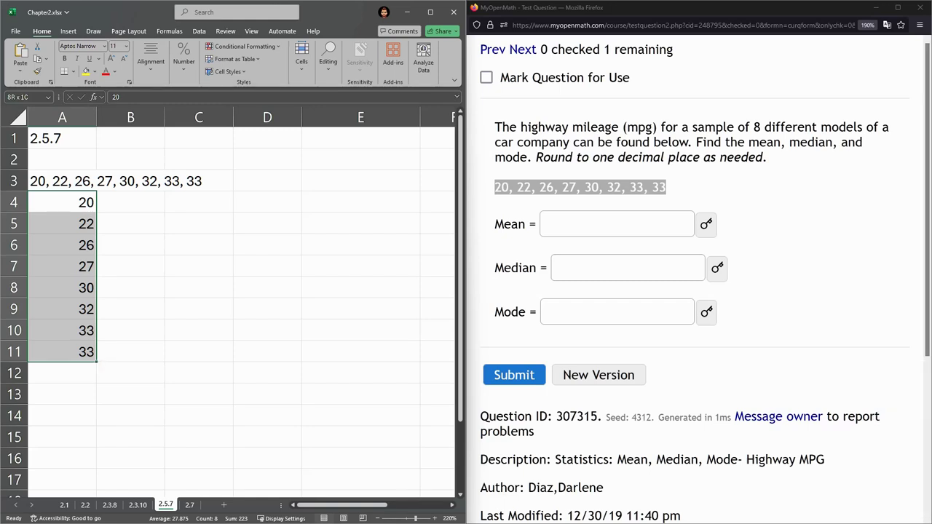
click(129, 222)
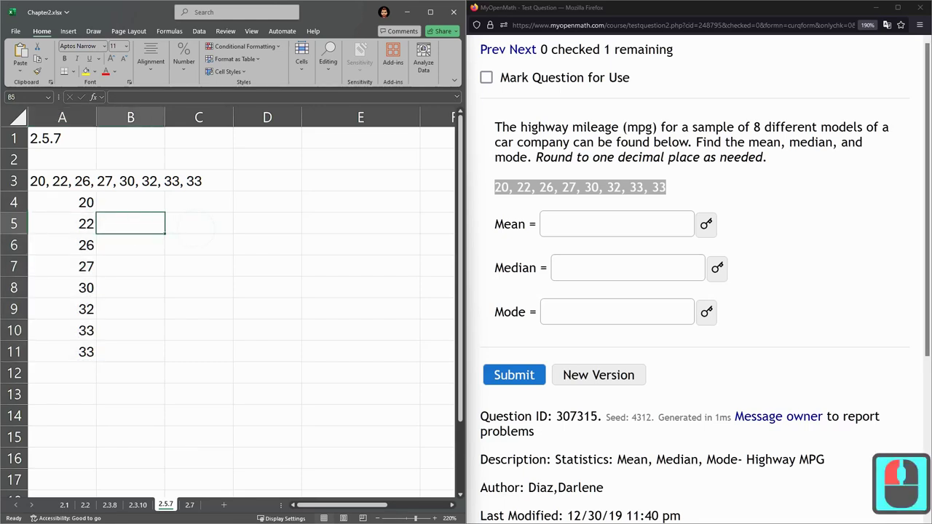
click(198, 225)
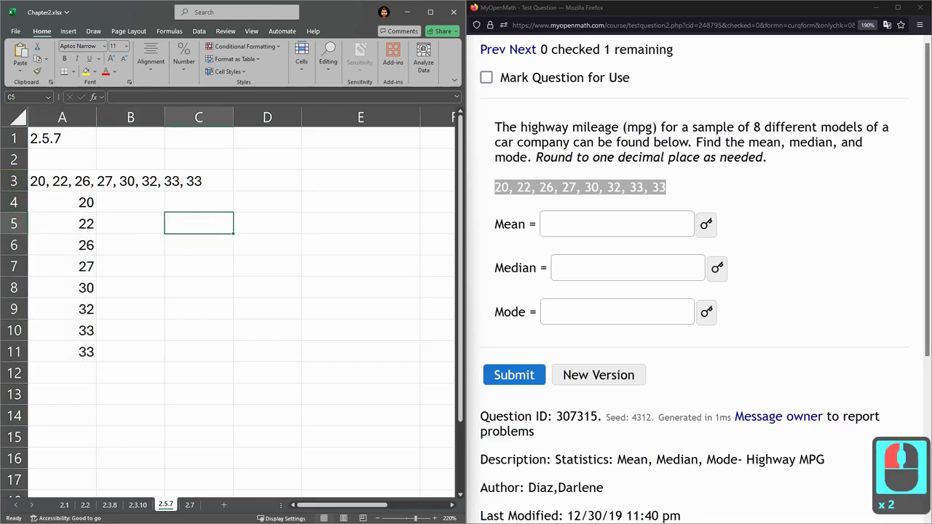
Insert two blank rows above row 4, moving the values to A6:A13
right_click(14, 203)
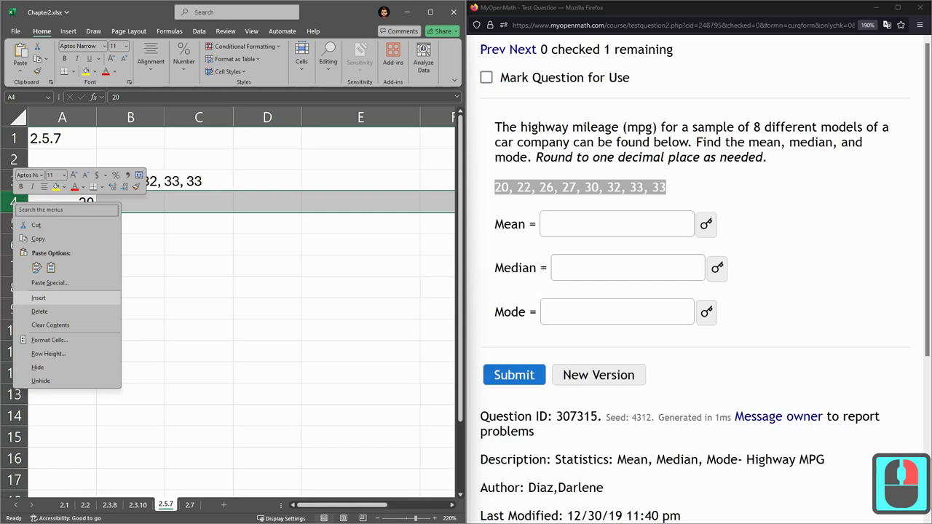
click(19, 213)
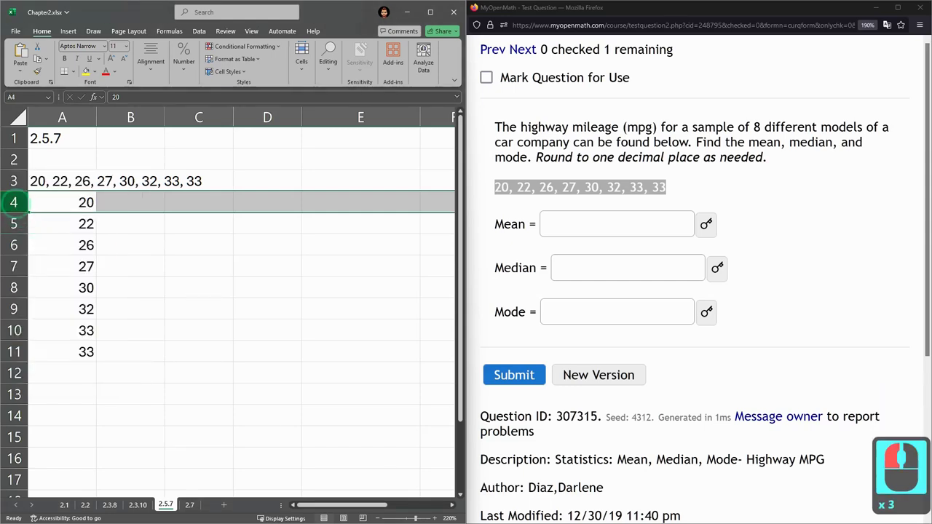
right_click(17, 207)
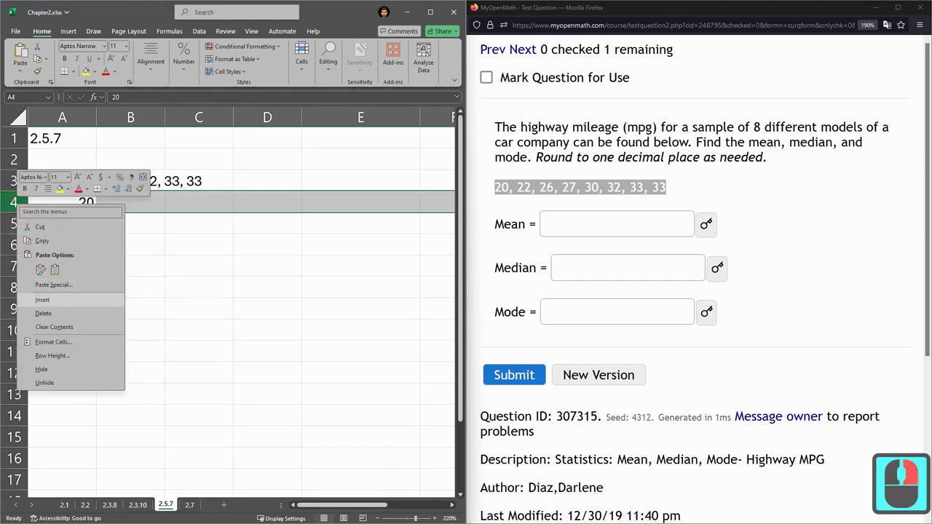
click(42, 299)
right_click(18, 205)
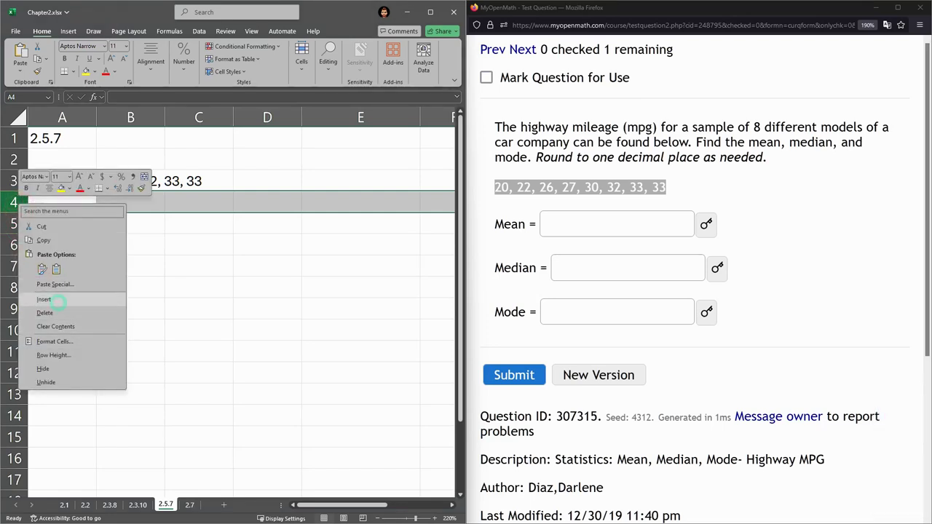
click(42, 300)
drag(58, 182, 212, 183)
drag(62, 244, 62, 394)
click(139, 246)
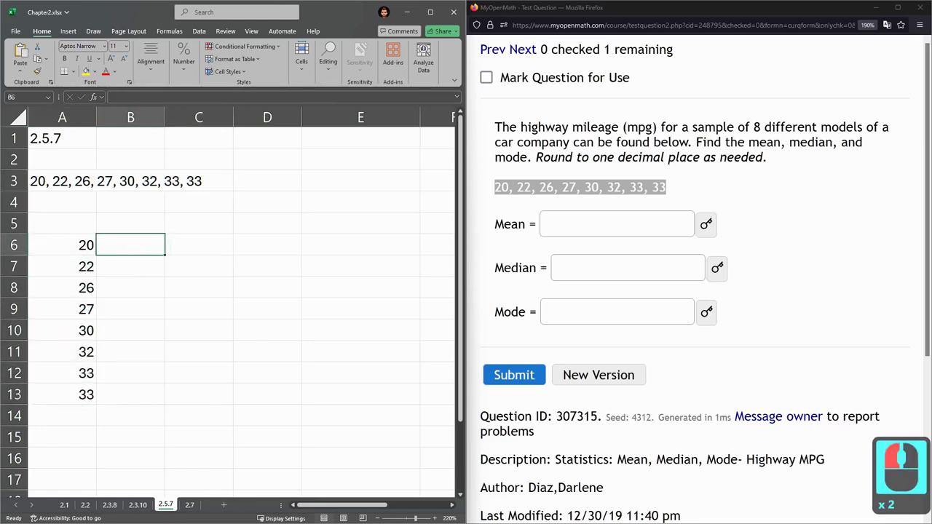
Add the labels Mean, Median and Mode in B6, B8 and B10
click(495, 227)
click(128, 243)
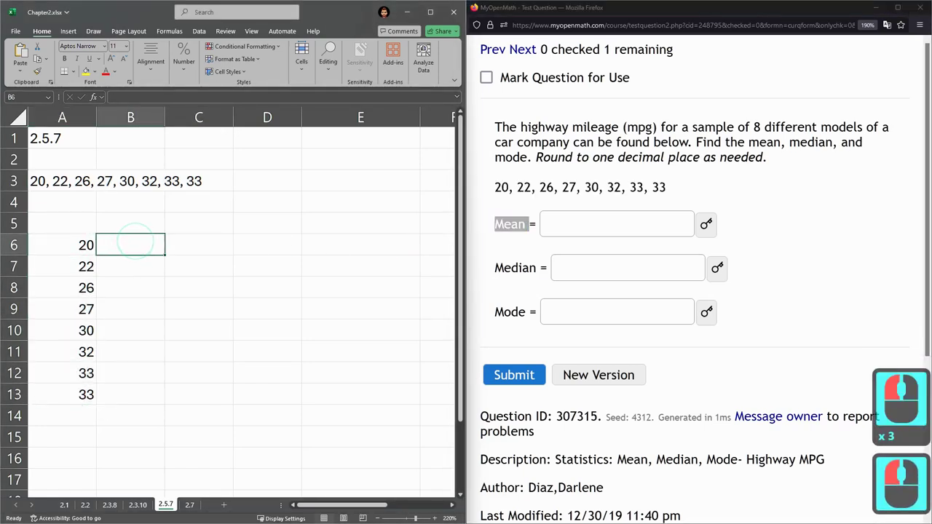
text(Mean)
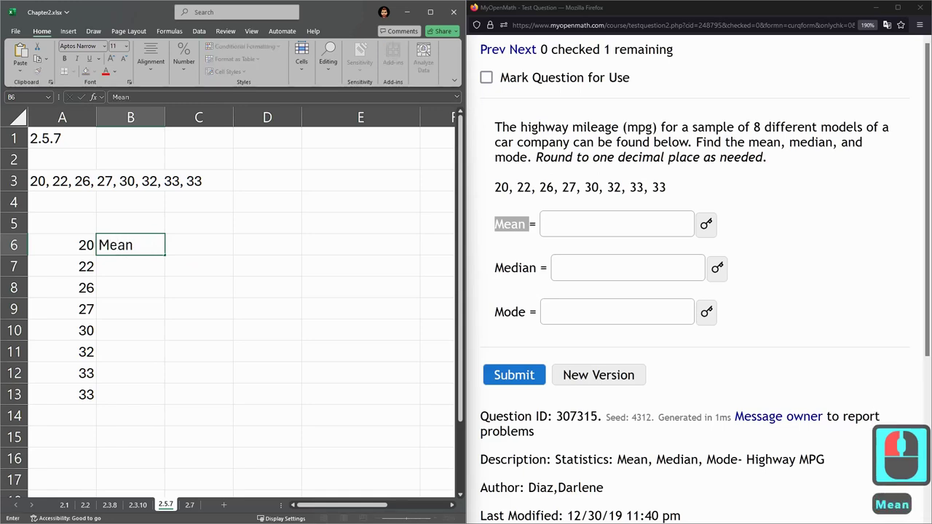
key(Return)
key(Return)
text(Median)
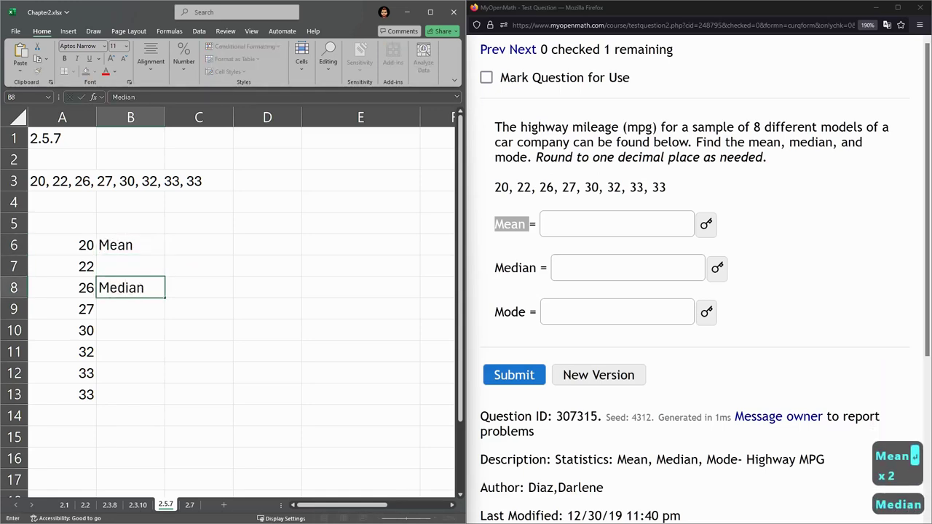
key(Return)
key(Return)
text(Mode)
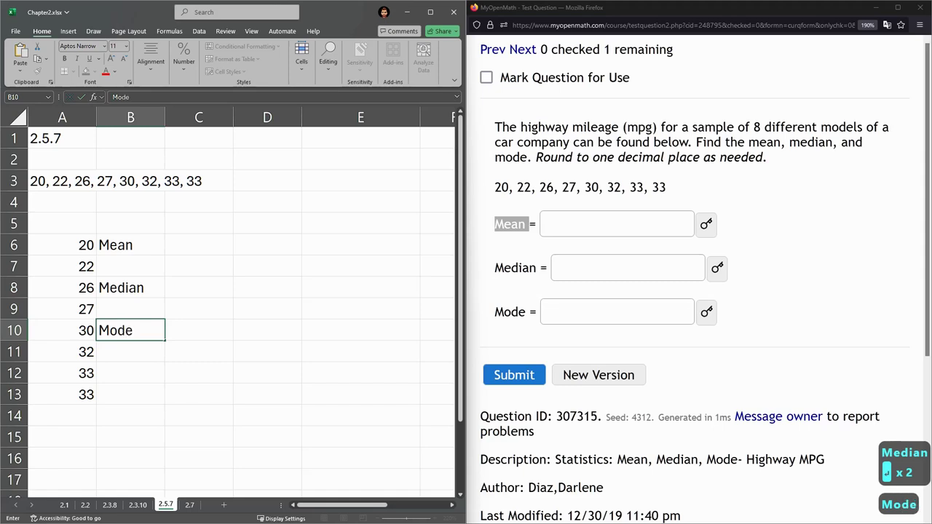
key(Return)
Begin a =mean formula in C6 beside the Mean label
key(Up)
key(Up)
key(Up)
key(Up)
key(Up)
key(Right)
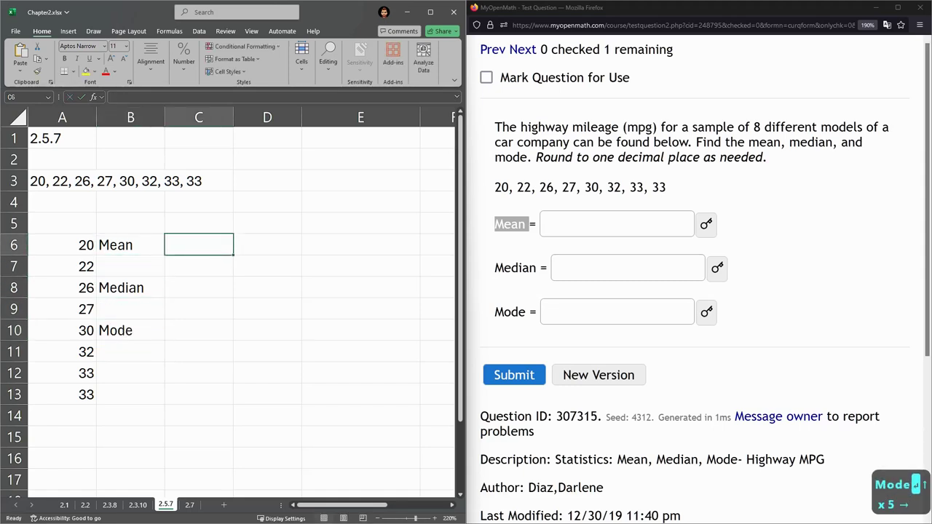
text(=mean)
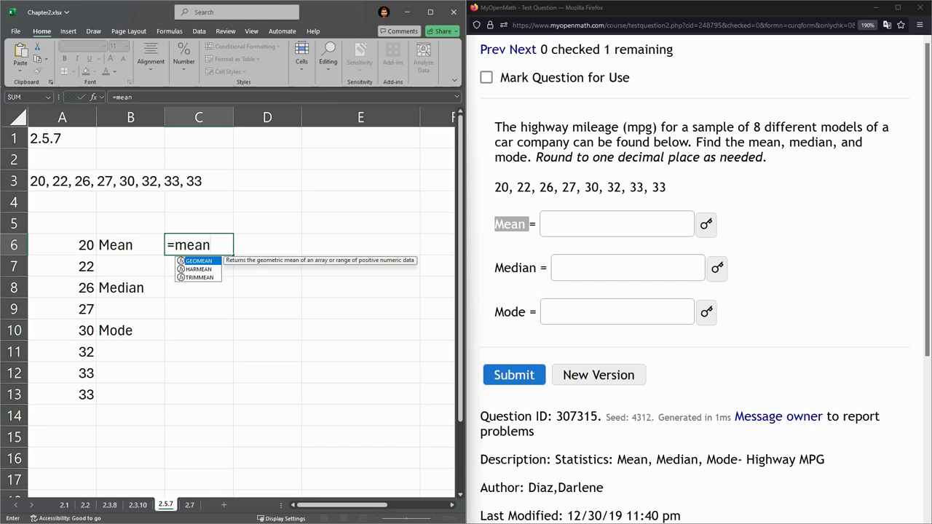
Change C6 to =AVERAGE(A6:A13), giving 27.875, and maximize the Excel window
key(BackSpace)
key(BackSpace)
key(BackSpace)
key(BackSpace)
text(a)
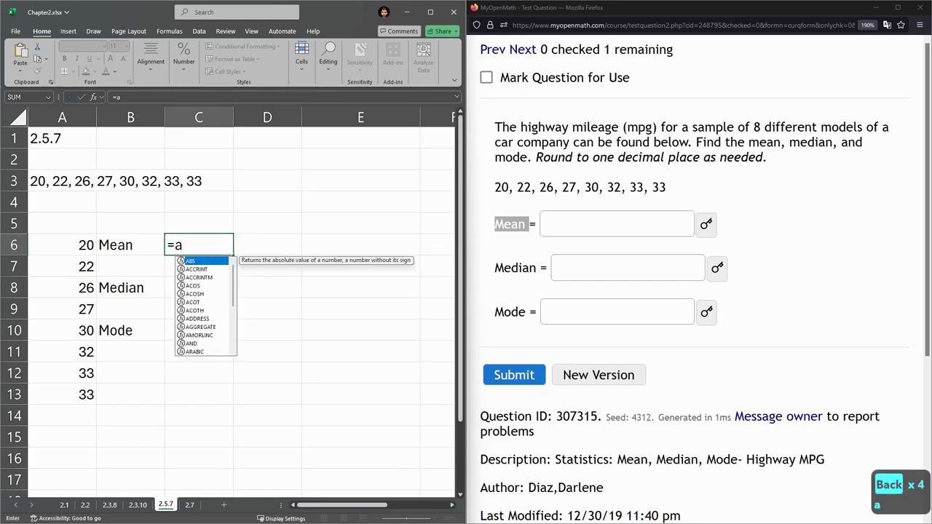
text(verage)
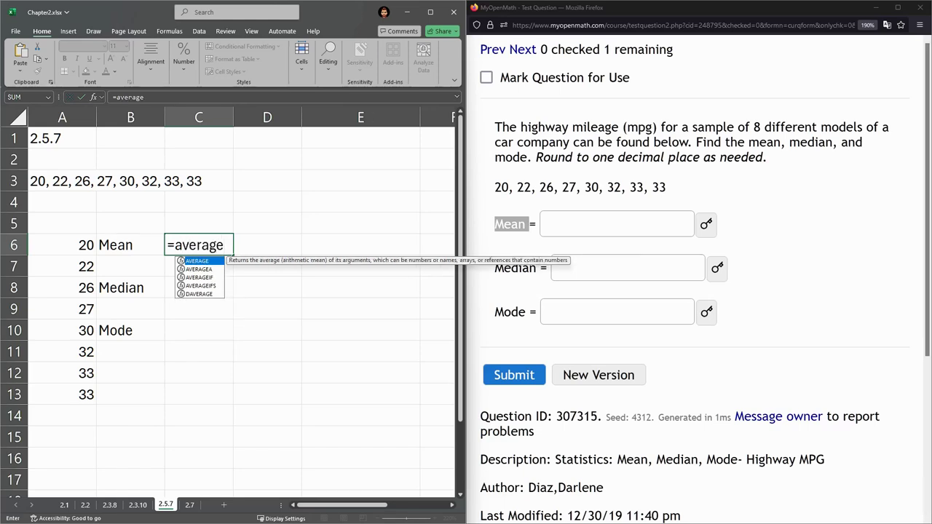
key(shift)
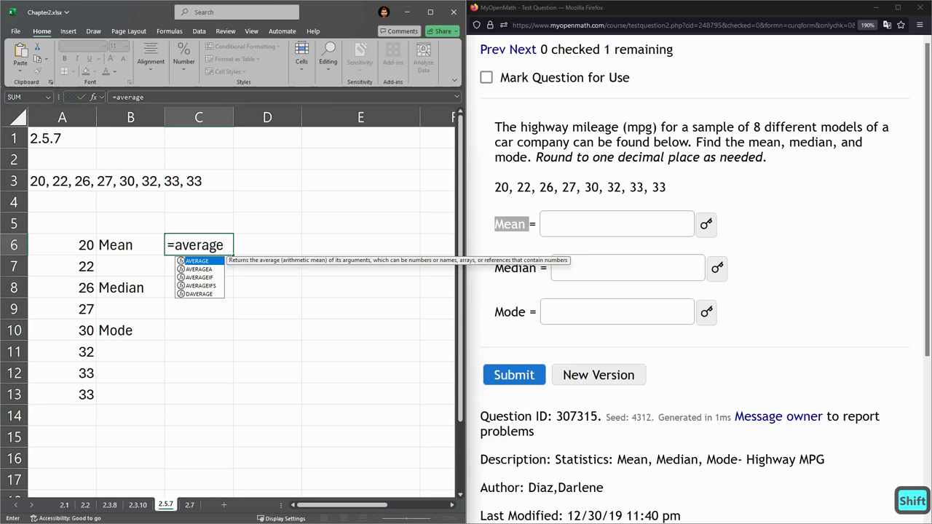
text(()
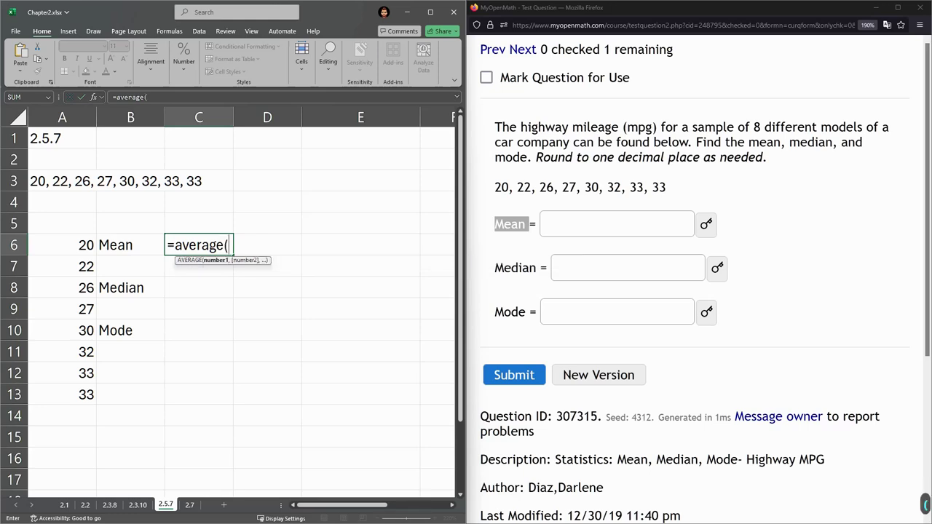
drag(65, 245, 95, 400)
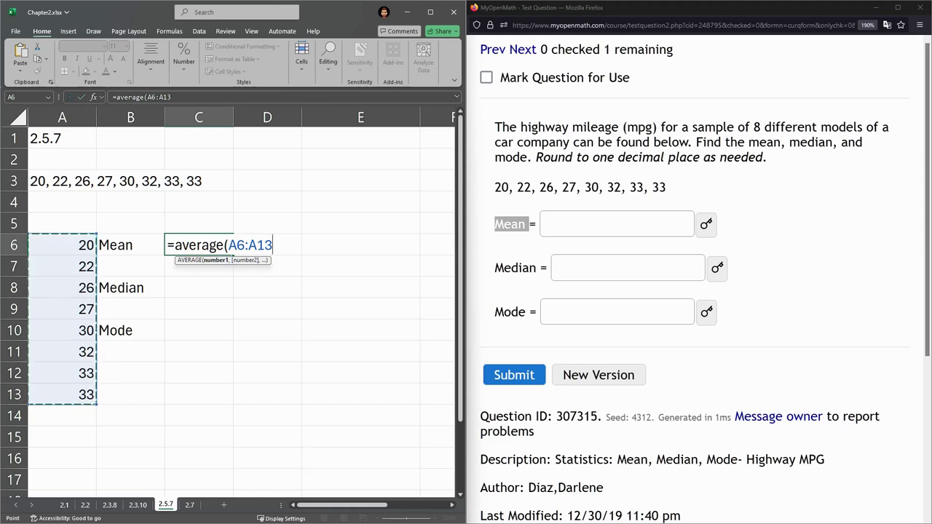
key(Return)
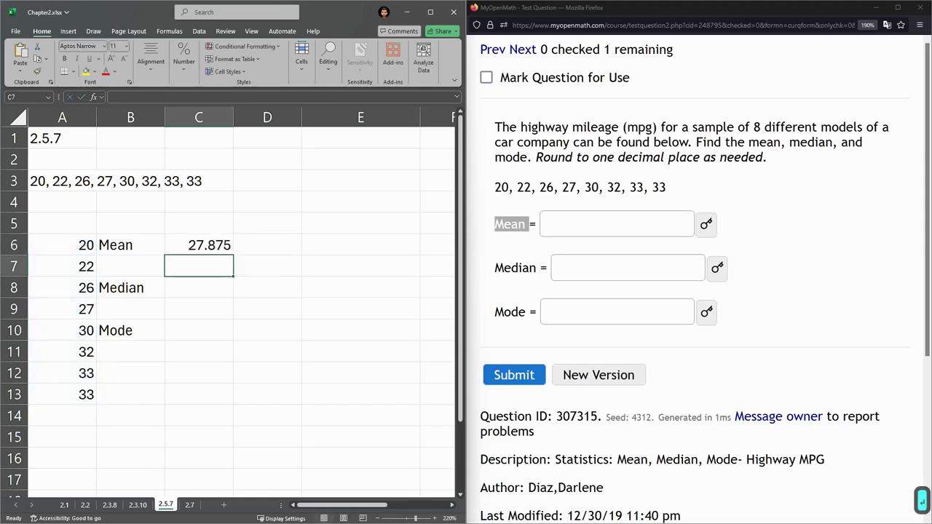
click(199, 245)
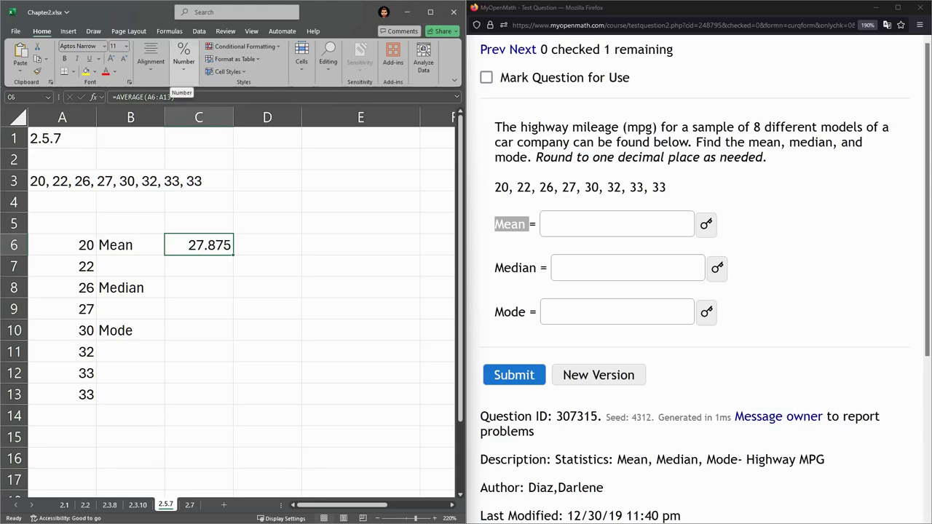
click(431, 11)
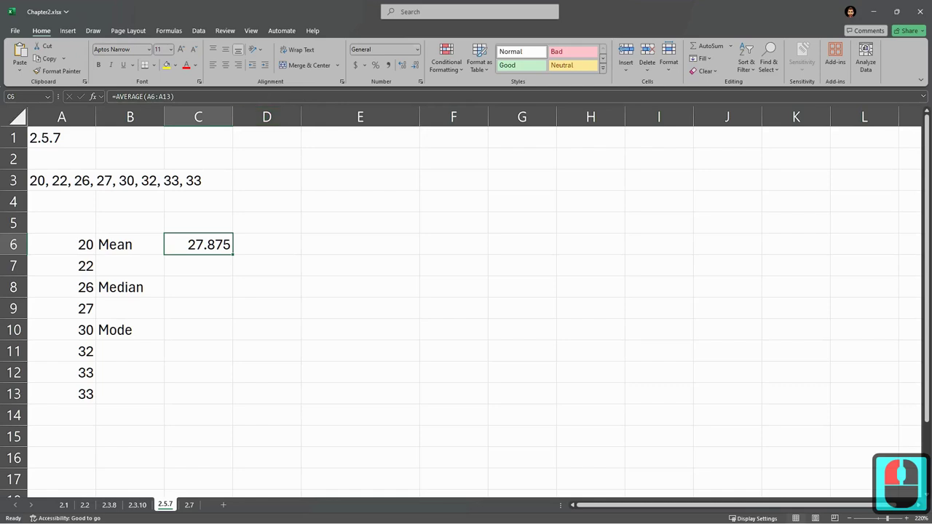
Adjust C6's decimal places until it displays 27.9, then snap Excel beside the quiz page
click(384, 49)
click(417, 49)
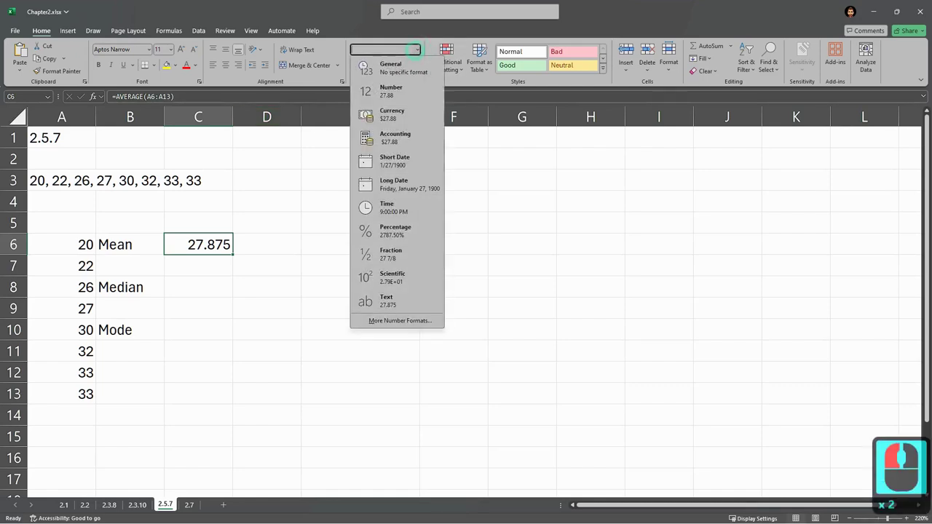
key(Escape)
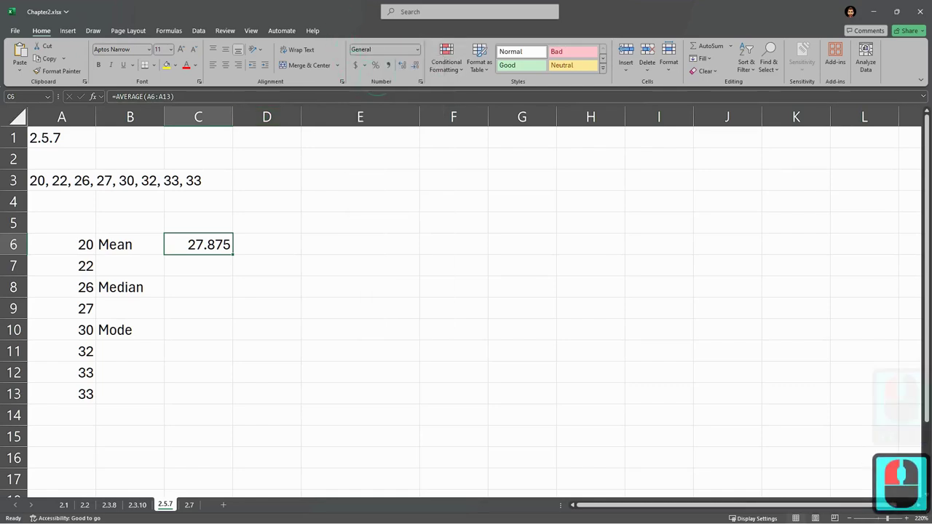
click(415, 65)
click(415, 65)
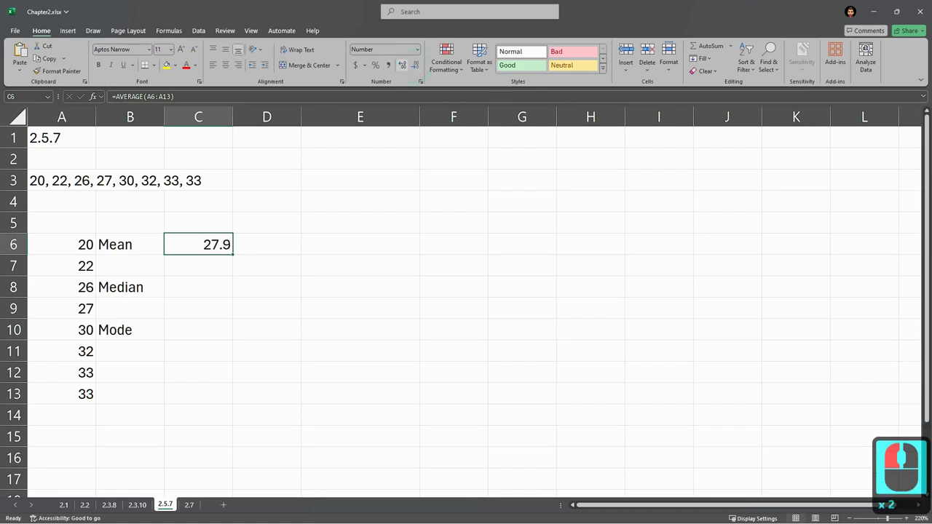
click(402, 65)
click(402, 65)
click(402, 65)
click(403, 65)
click(402, 65)
click(402, 64)
click(402, 65)
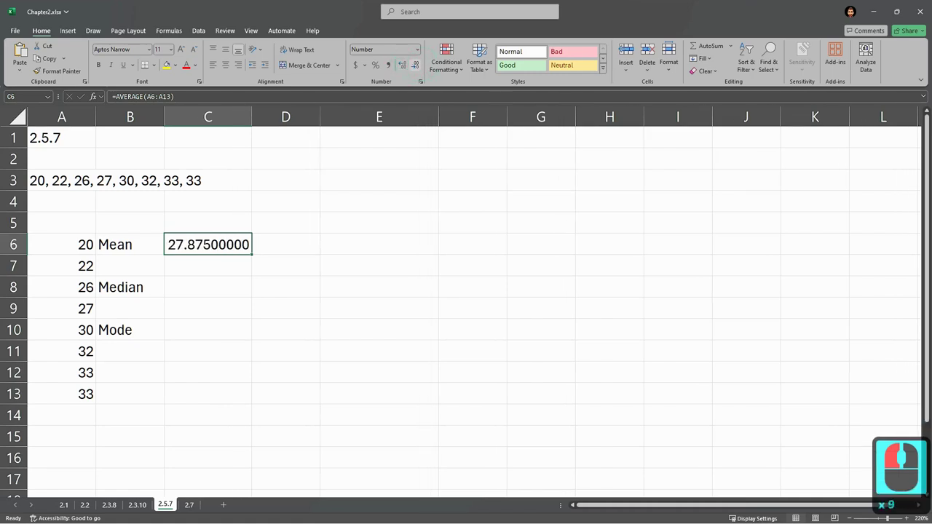
click(415, 65)
click(415, 65)
click(415, 65)
click(415, 65)
click(415, 64)
click(416, 65)
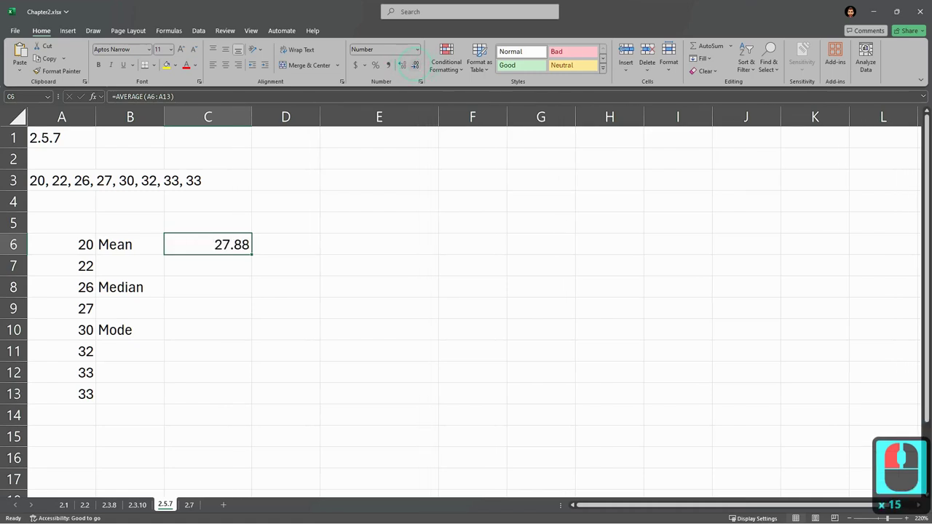
click(415, 64)
click(402, 65)
click(402, 65)
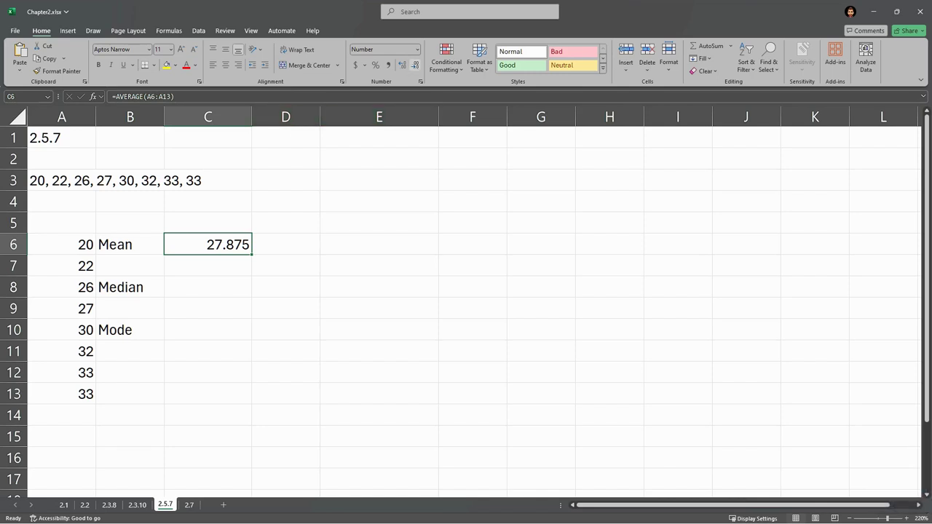
click(416, 65)
click(415, 65)
key(super+Left)
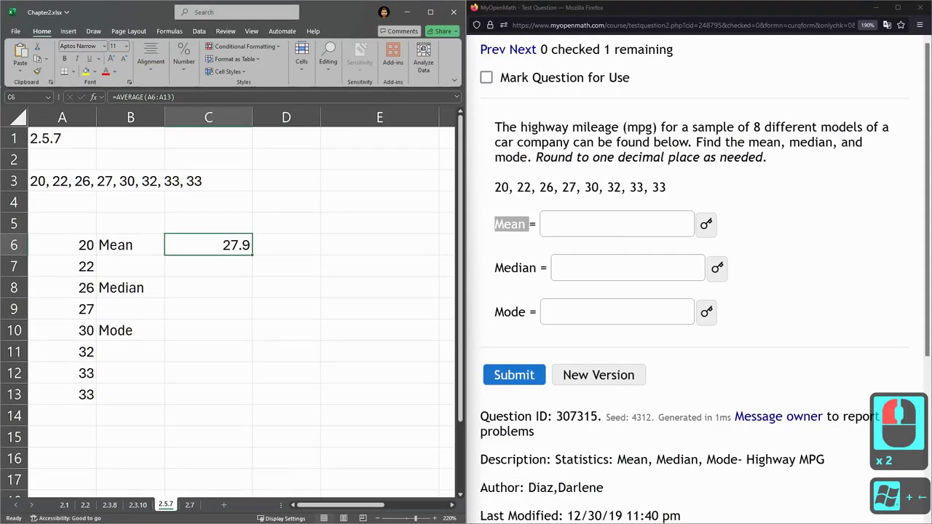
Enter =MEDIAN(A6:A13) in C8, returning 28.5
click(201, 241)
click(181, 294)
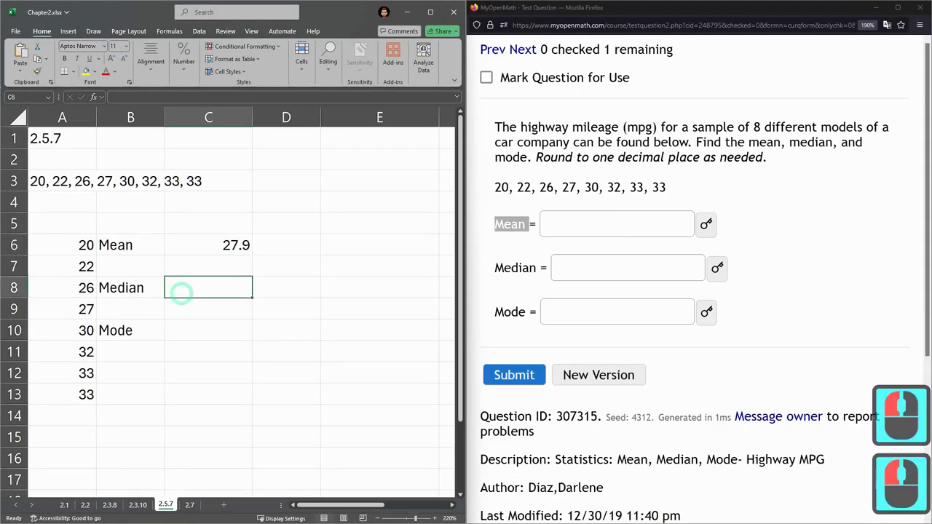
click(155, 289)
click(194, 288)
text(=)
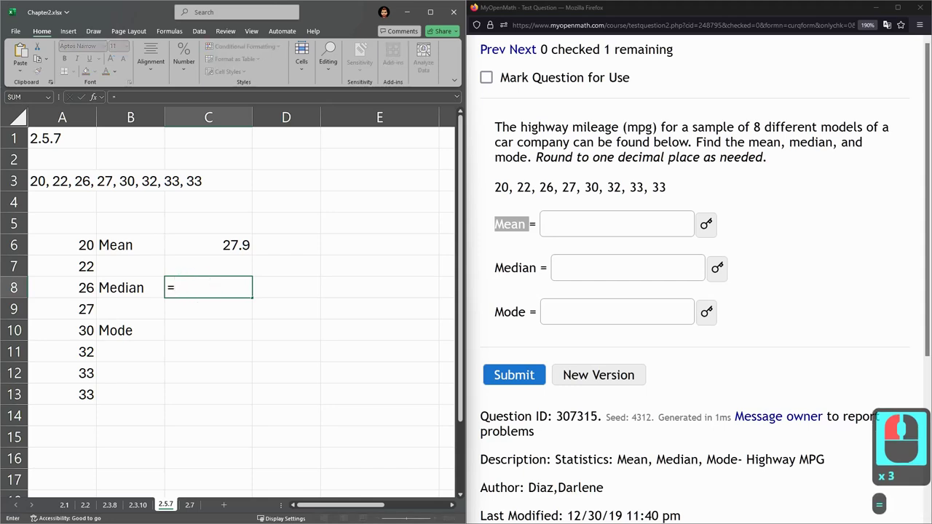
text(med)
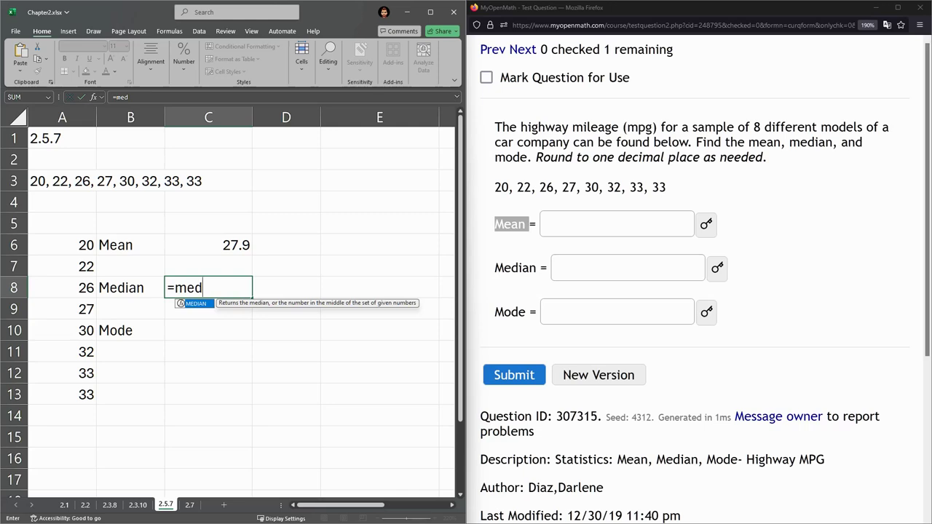
key(Tab)
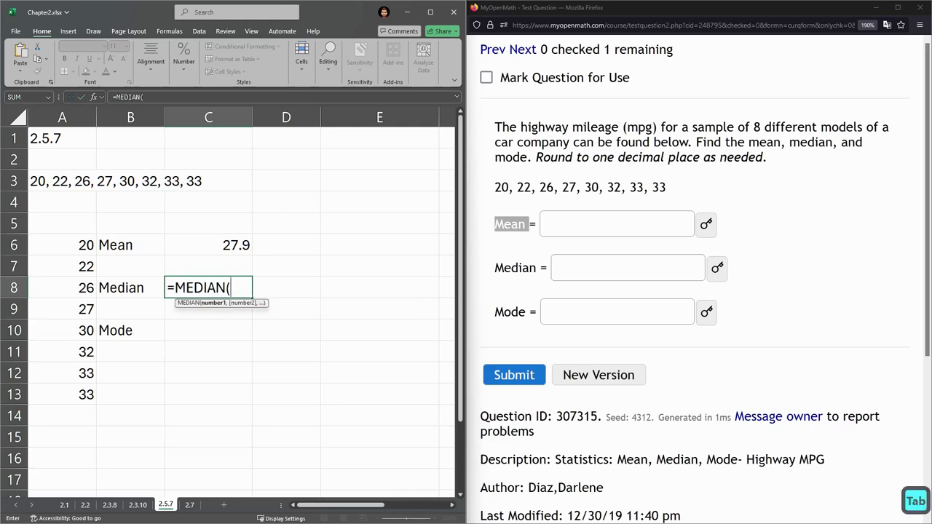
drag(62, 245, 64, 394)
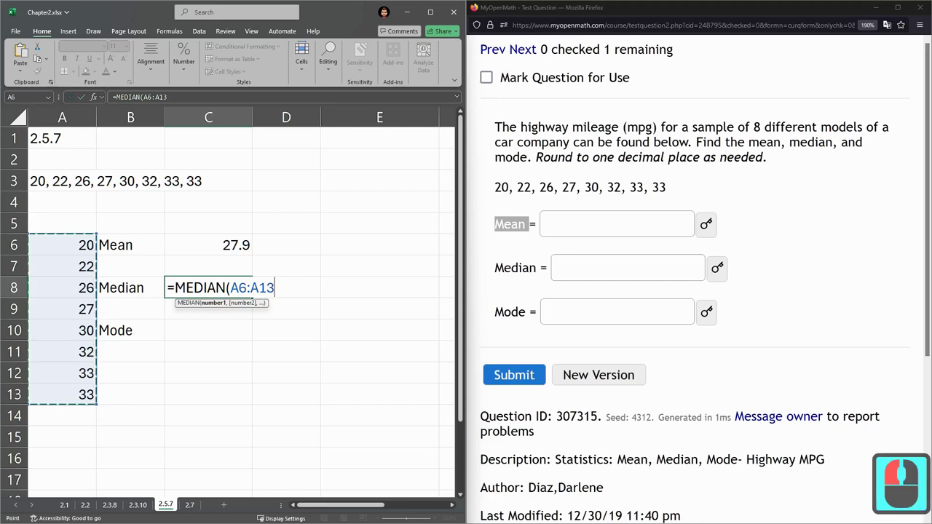
key(Return)
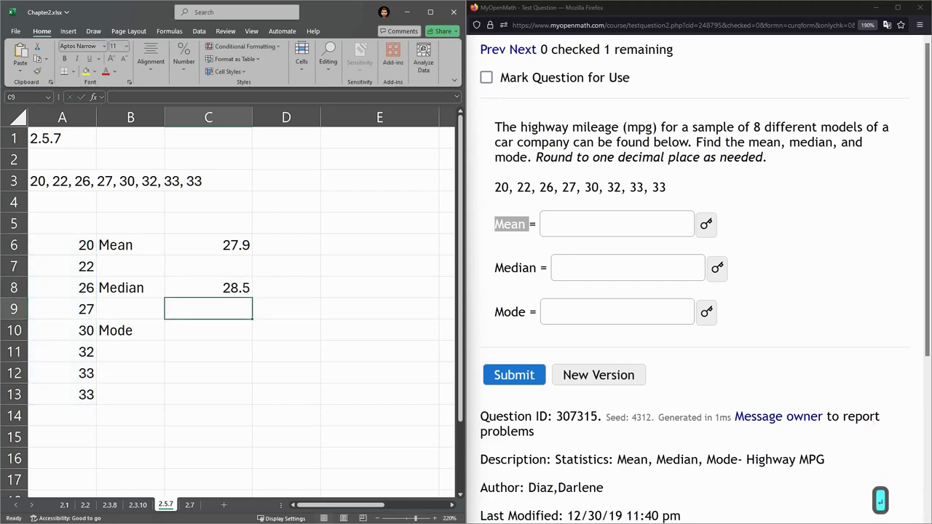
Enter =MODE.SNGL(A6:A13) in C10, returning a mode of 33
click(219, 330)
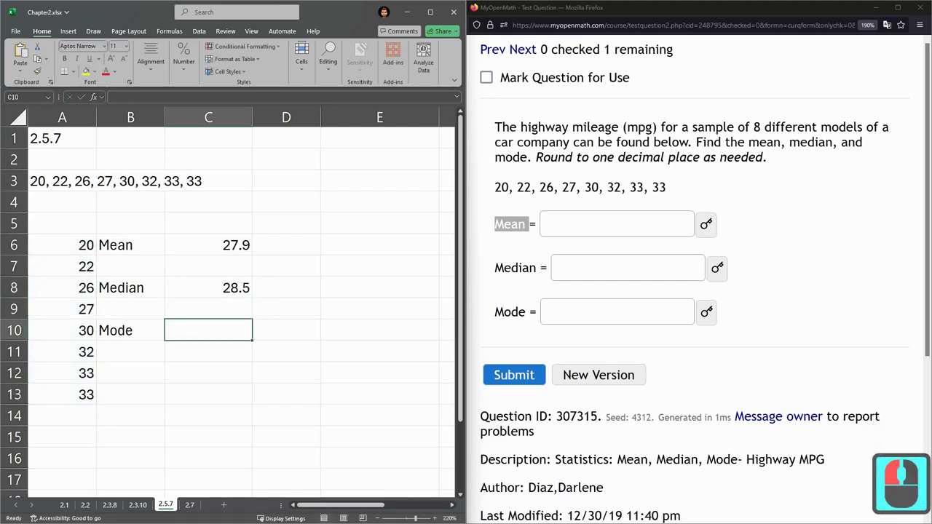
text(=mode)
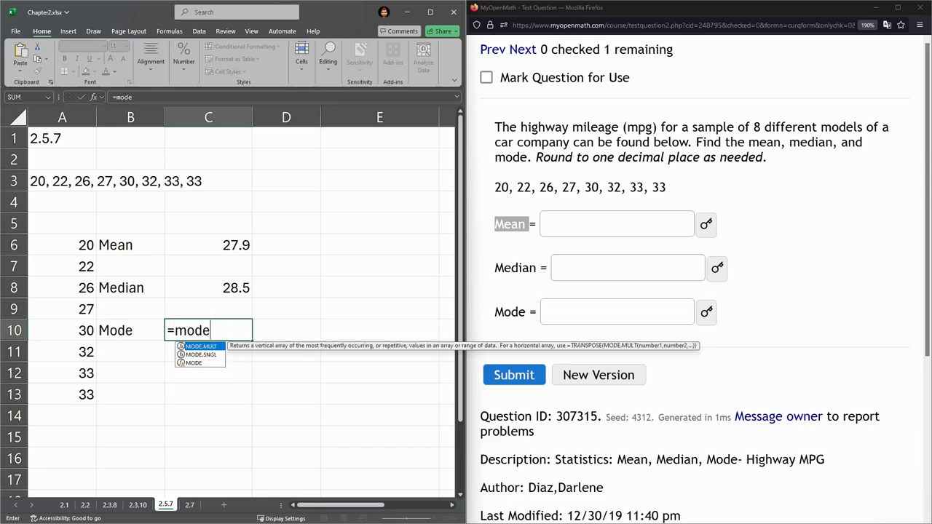
key(Down)
key(Down)
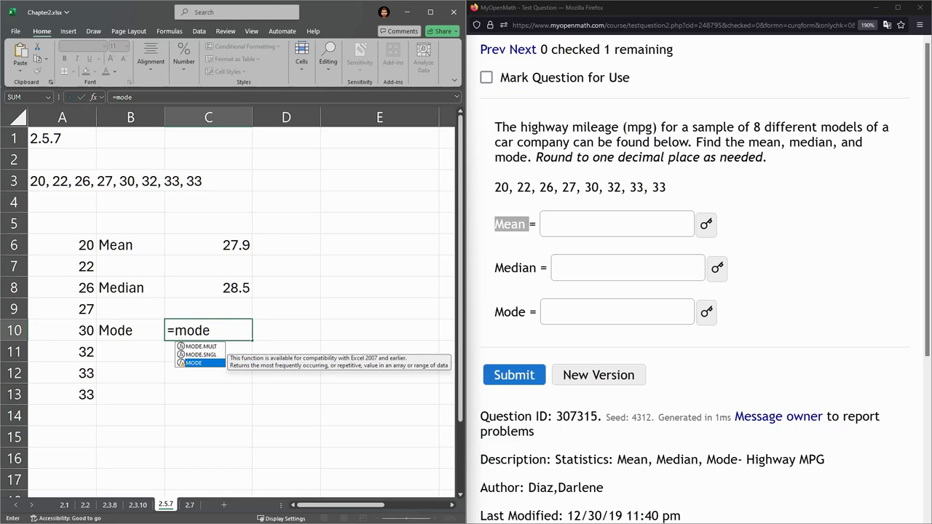
key(Up)
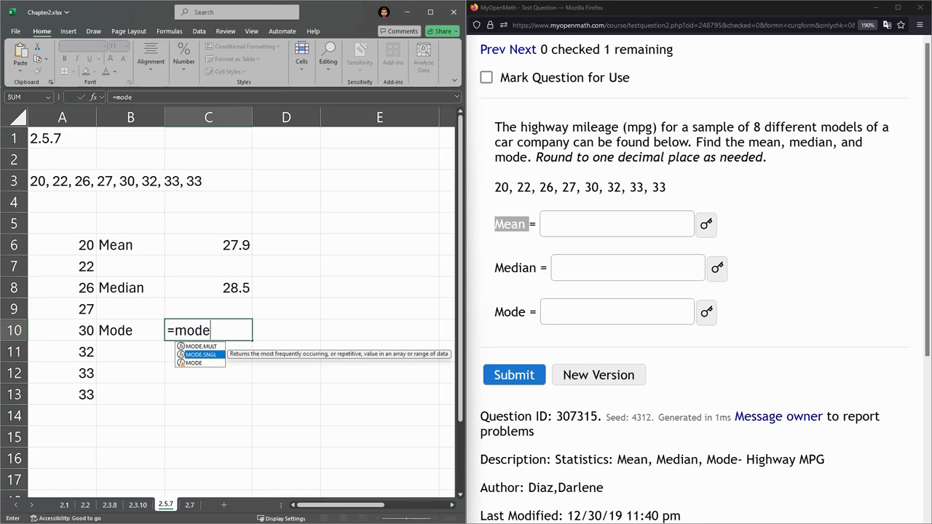
key(Up)
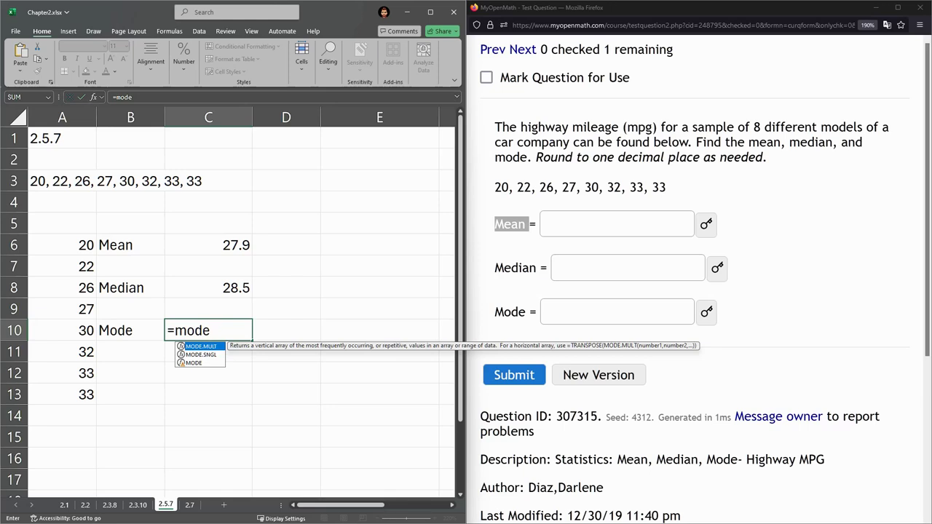
key(Down)
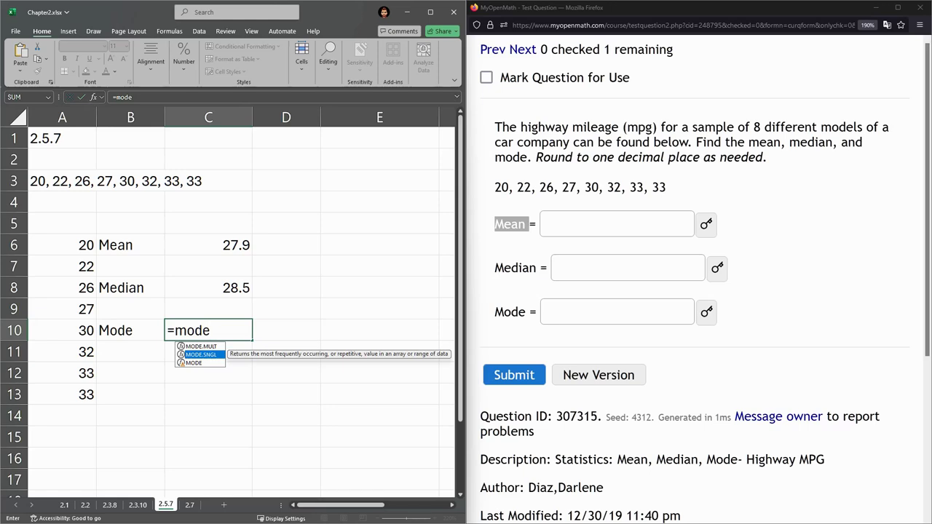
key(Tab)
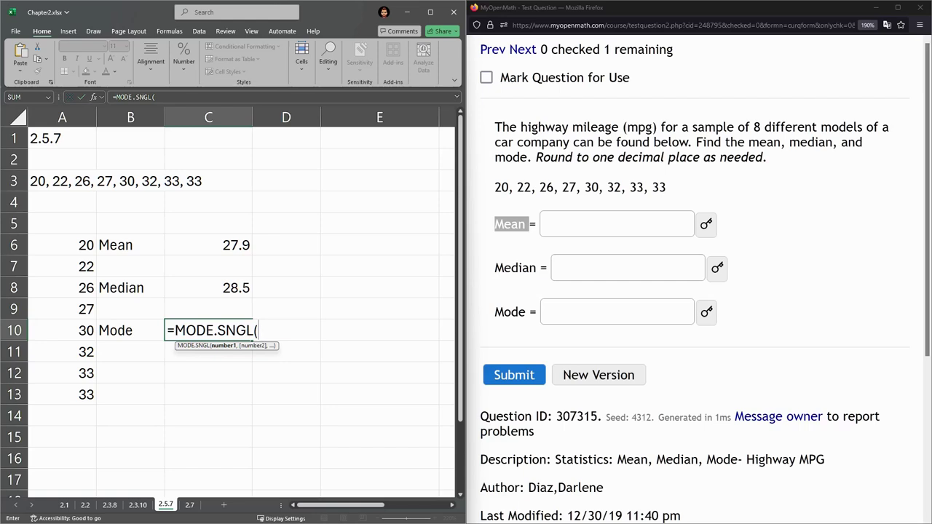
drag(62, 245, 62, 394)
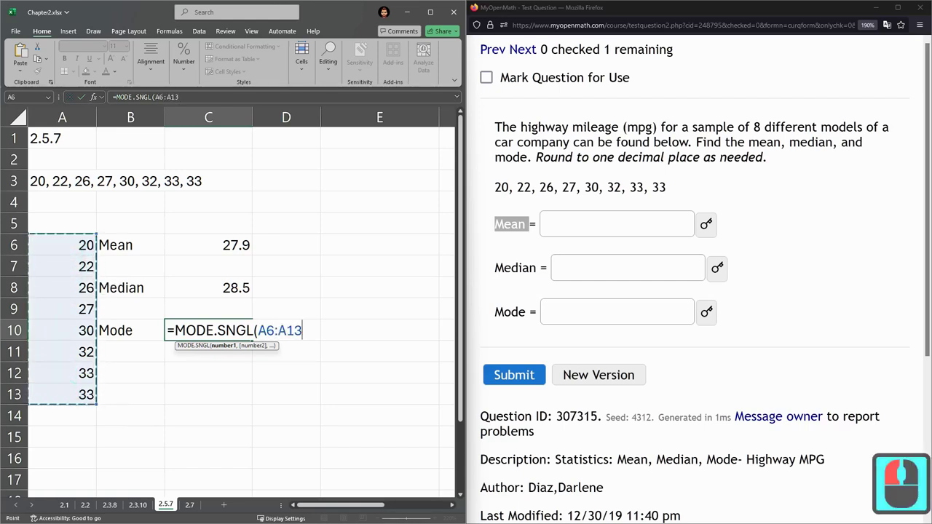
key(Return)
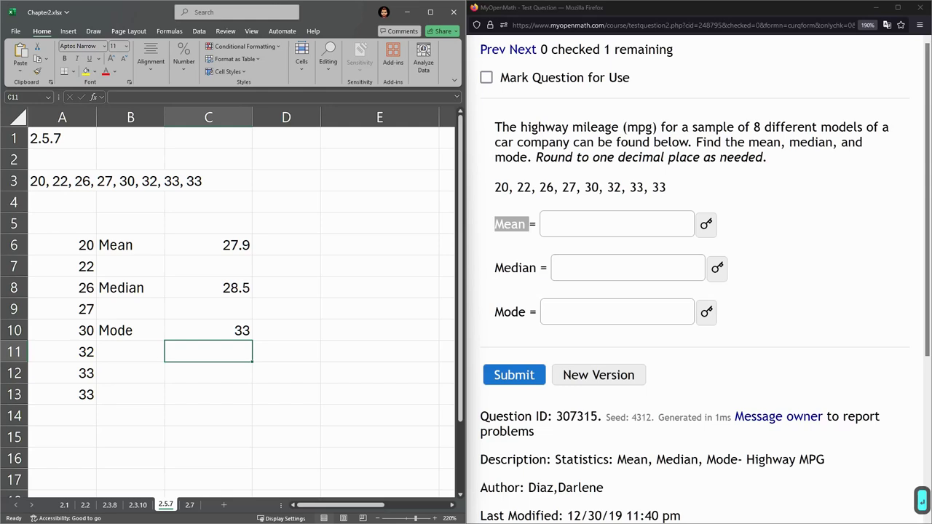
drag(62, 245, 62, 394)
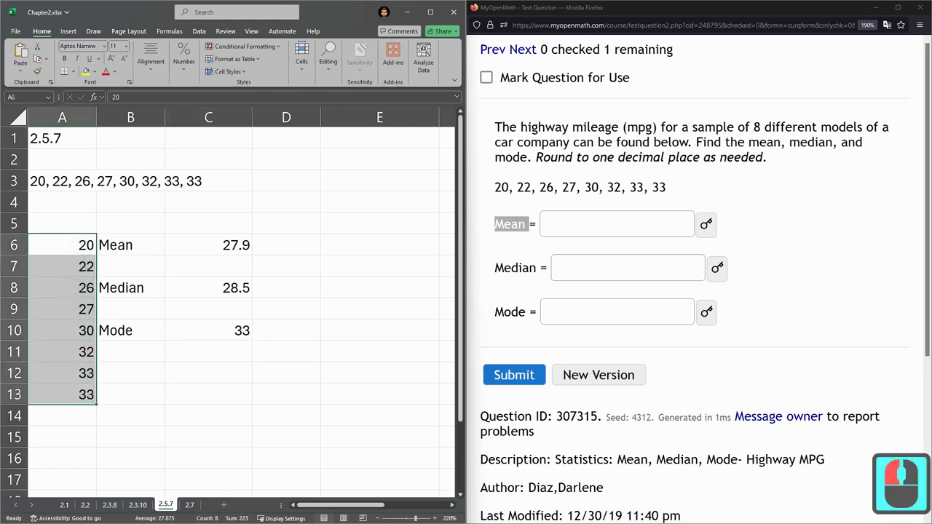
Enter mode 33, median 28.5 and mean 27.9 in MyOpenMath and submit
click(197, 330)
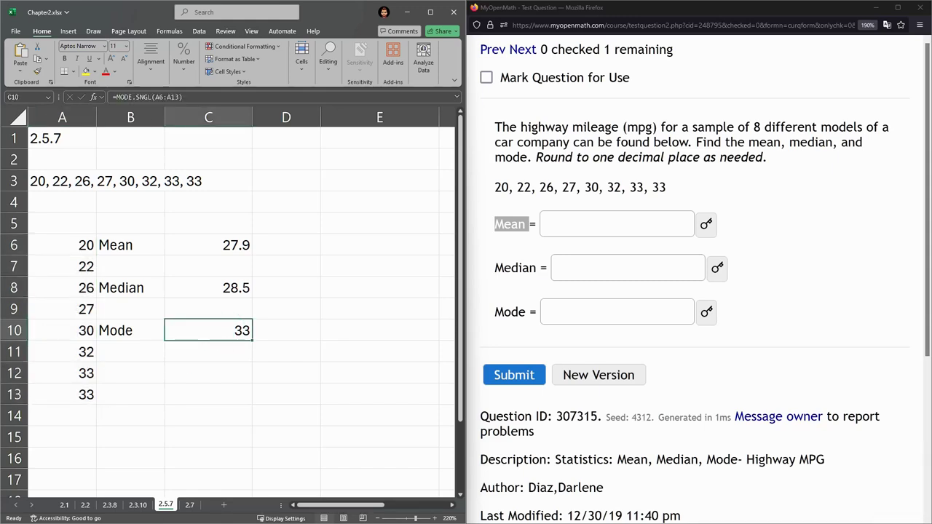
click(574, 311)
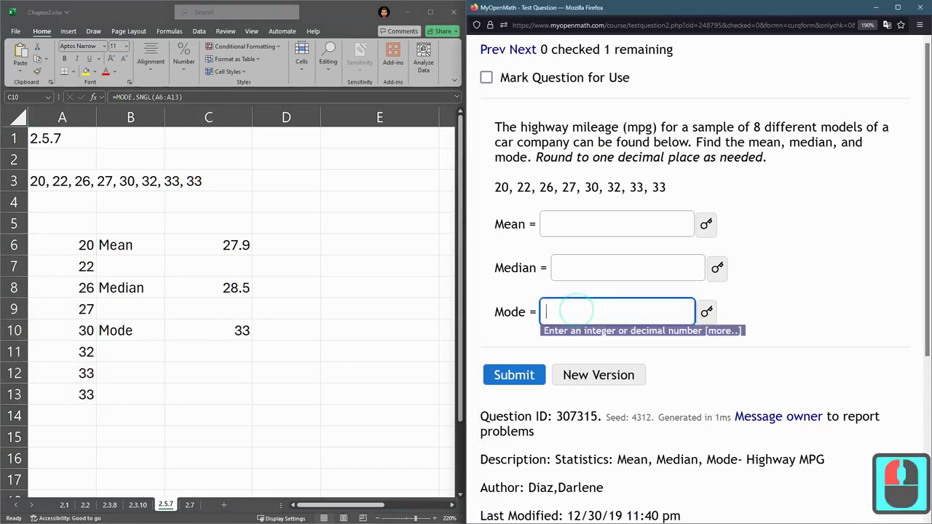
text(33)
click(594, 267)
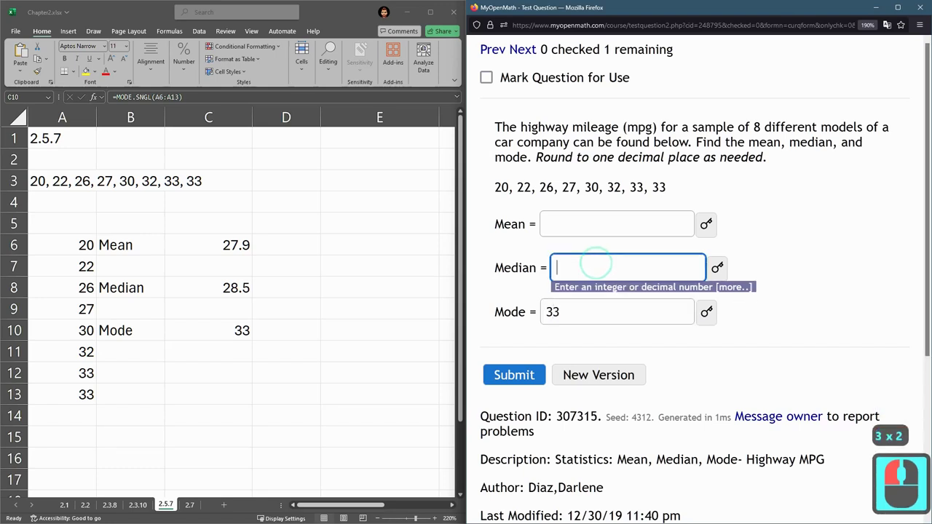
text(28.5)
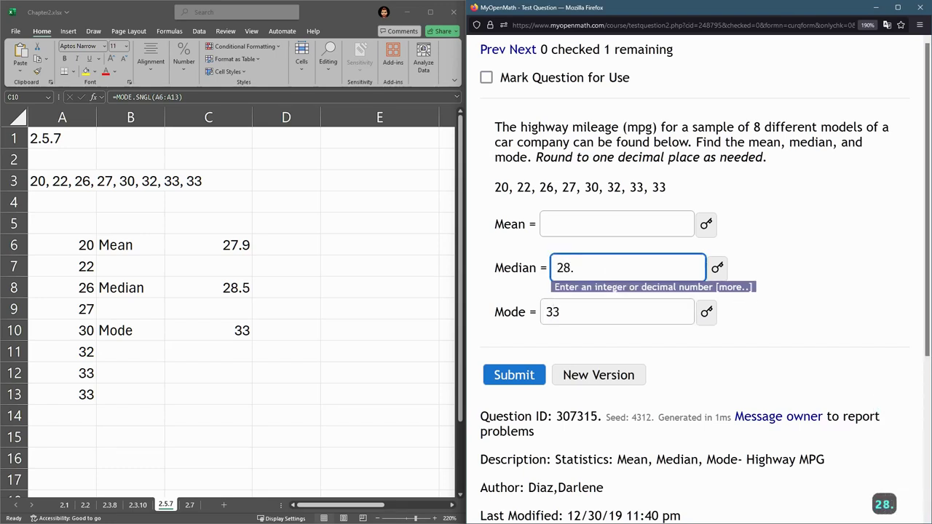
click(571, 225)
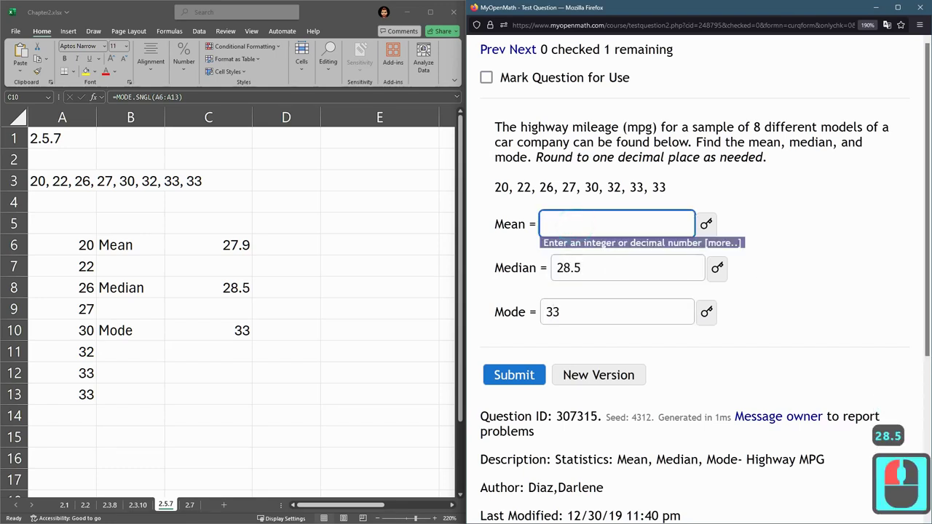
text(27.9)
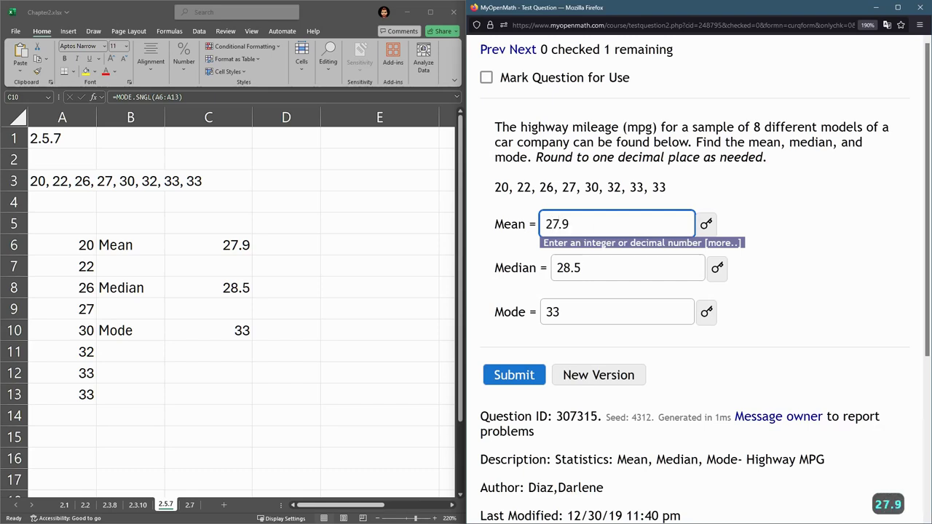
double_click(514, 374)
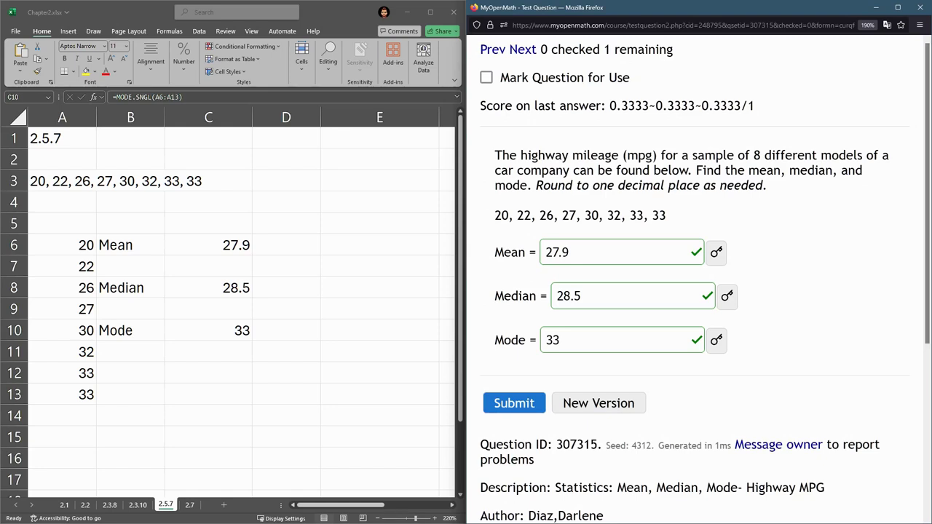
Type the label 50th in cell D8
click(128, 289)
click(148, 287)
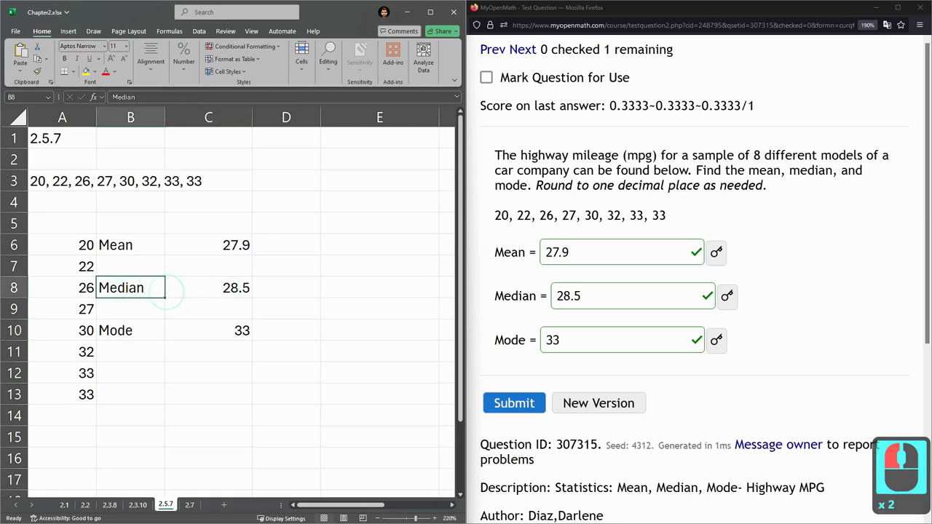
click(297, 286)
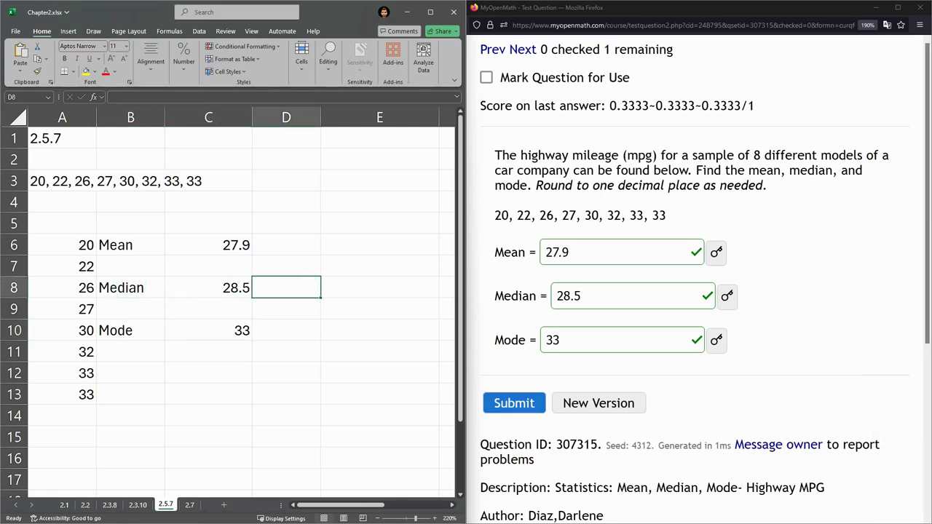
text(50yh)
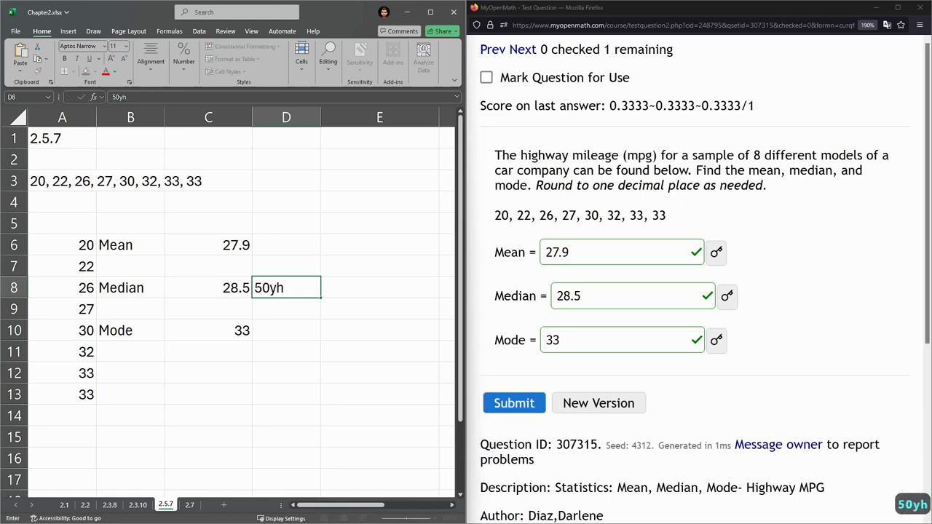
key(BackSpace)
key(BackSpace)
text(th)
key(Right)
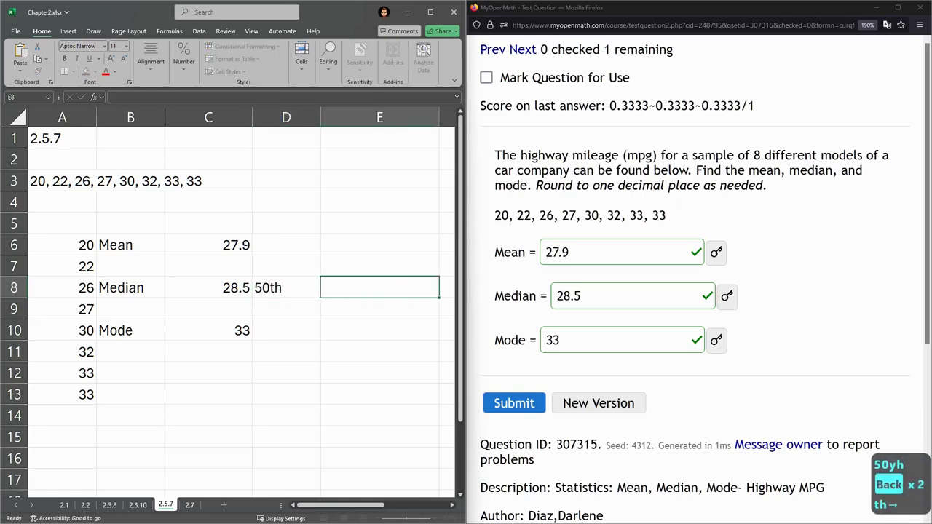
Enter =PERCENTILE.EXC(A6:A13,.50) in E8, returning 28.5 to match the median
text(=per)
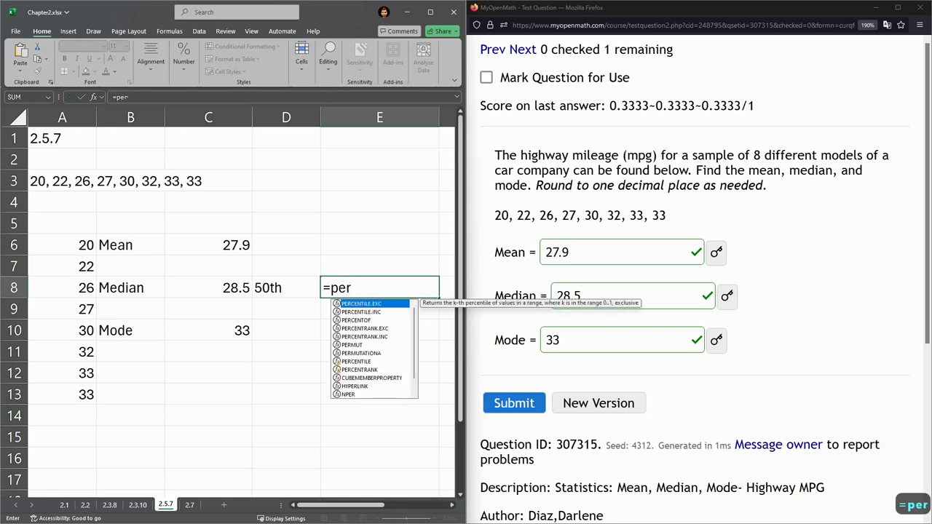
double_click(358, 303)
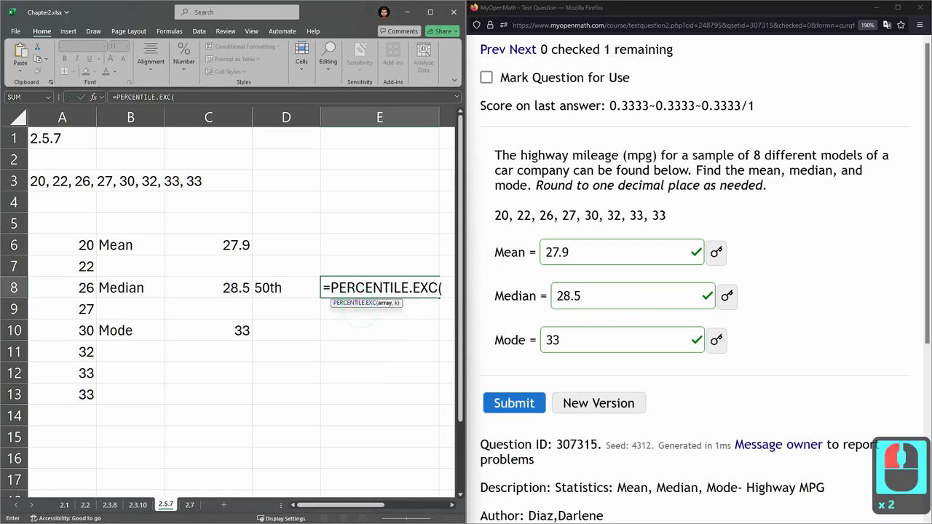
drag(80, 246, 85, 394)
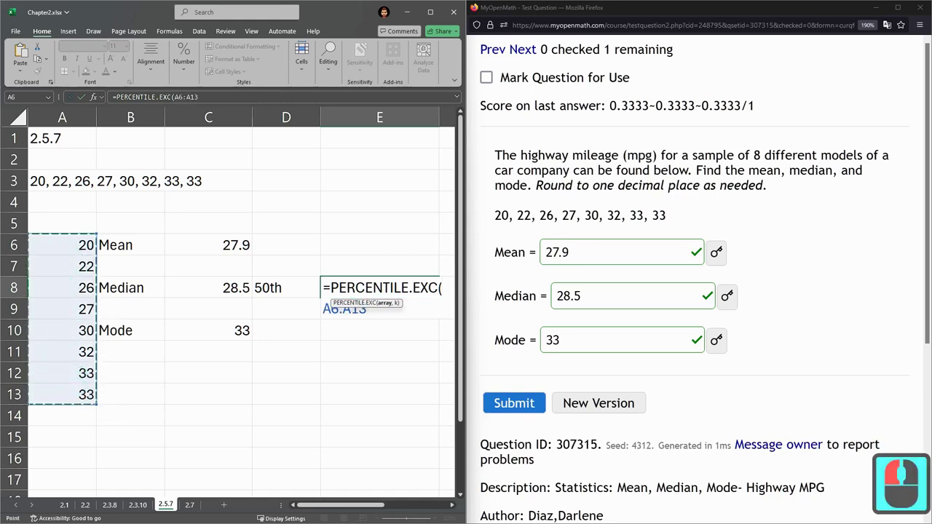
text(,)
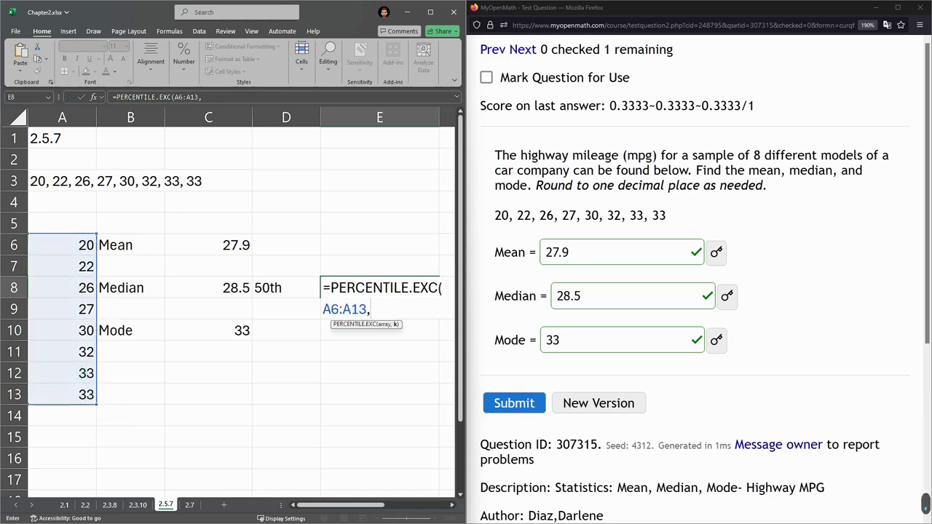
text(/5-)
key(BackSpace)
key(BackSpace)
key(BackSpace)
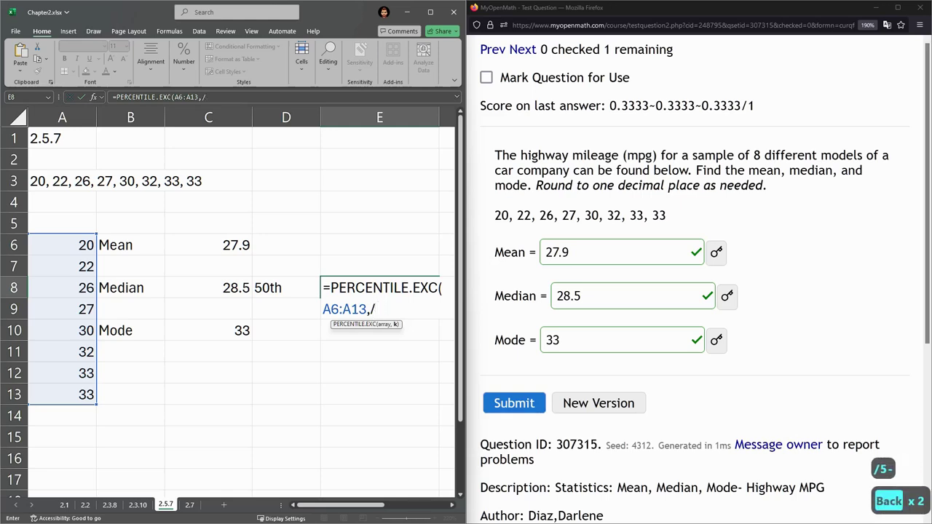
text(.50)
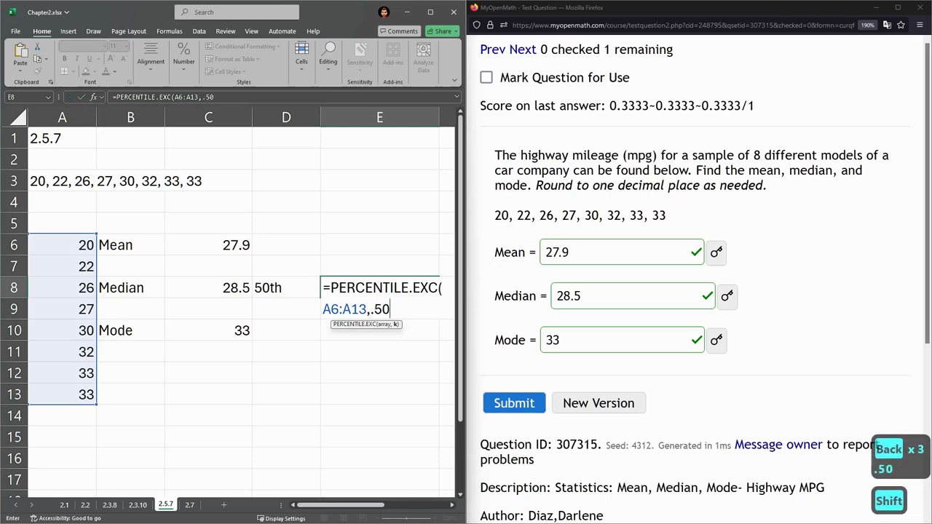
text())
key(Return)
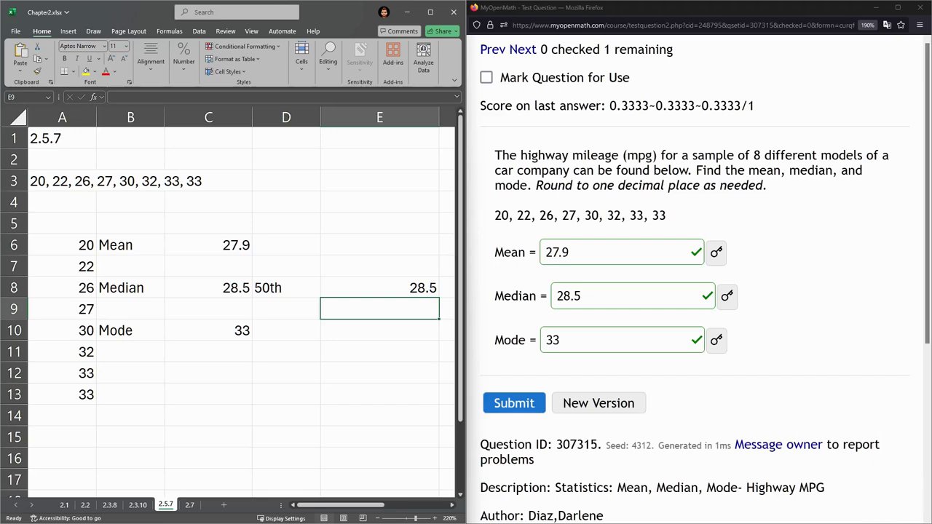
click(177, 287)
click(362, 293)
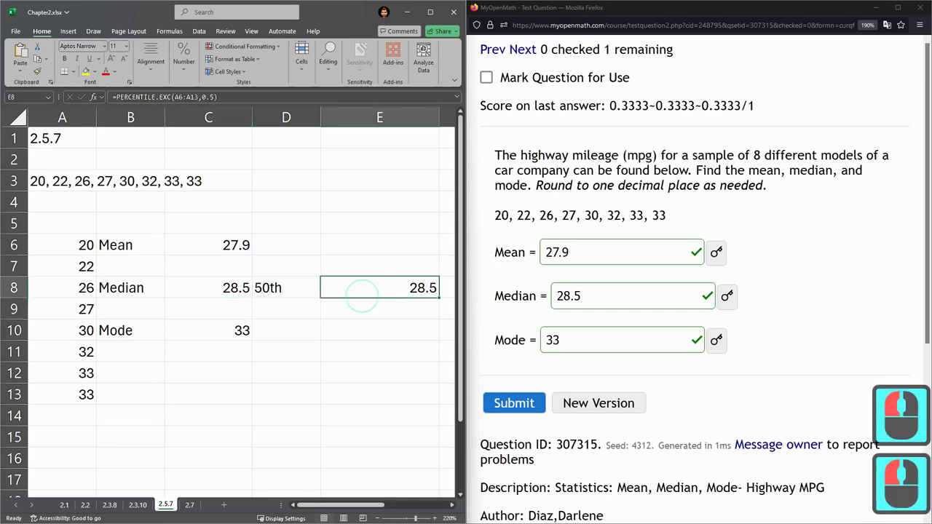